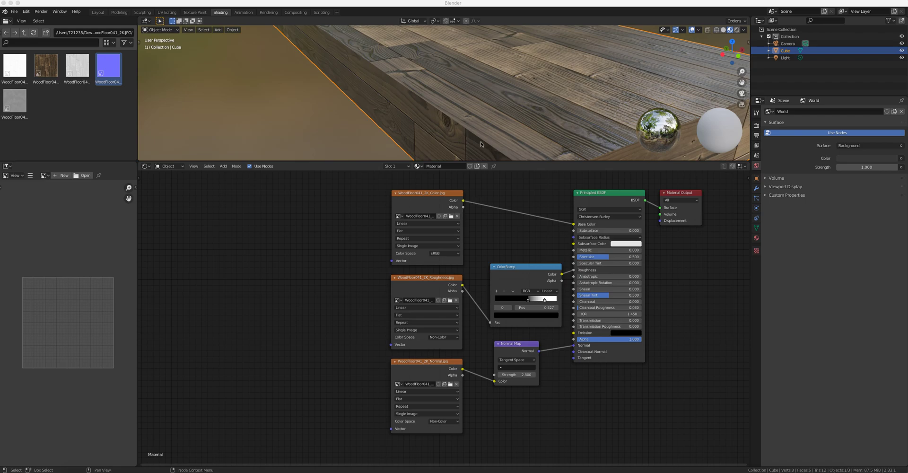
- Unlink the ColorRamp from Roughness and the Normal Map from Normal on the Principled BSDF
{"action": "scroll", "coordinate": [475, 116], "scroll_direction": "down", "scroll_amount": 6}
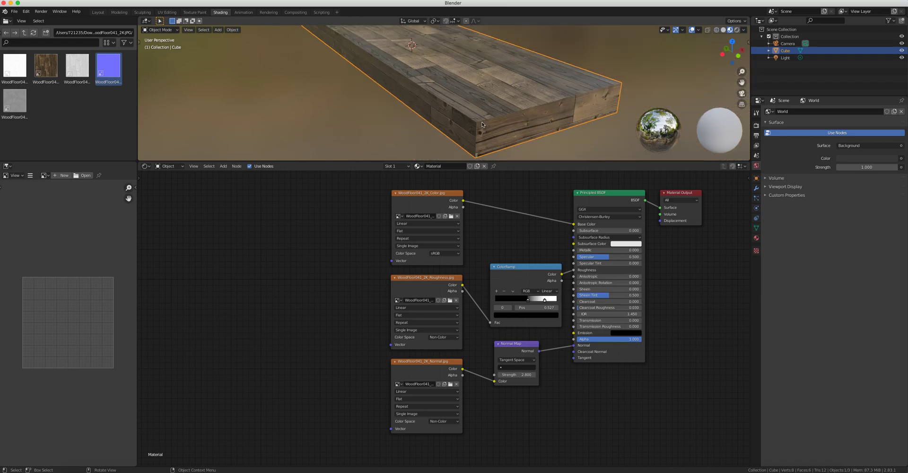
{"action": "middle_click_drag", "start_coordinate": [482, 125], "coordinate": [398, 103]}
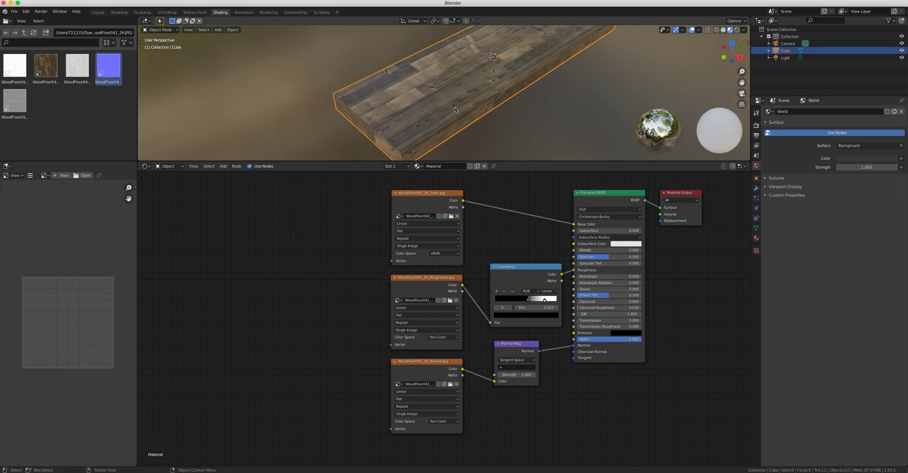
{"action": "middle_click_drag", "start_coordinate": [455, 110], "coordinate": [463, 92]}
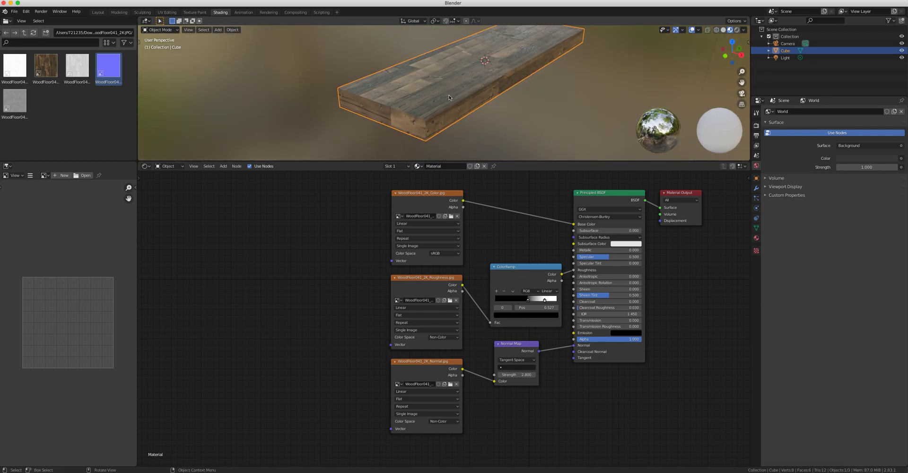
{"action": "scroll", "coordinate": [447, 110], "scroll_direction": "up", "scroll_amount": 5}
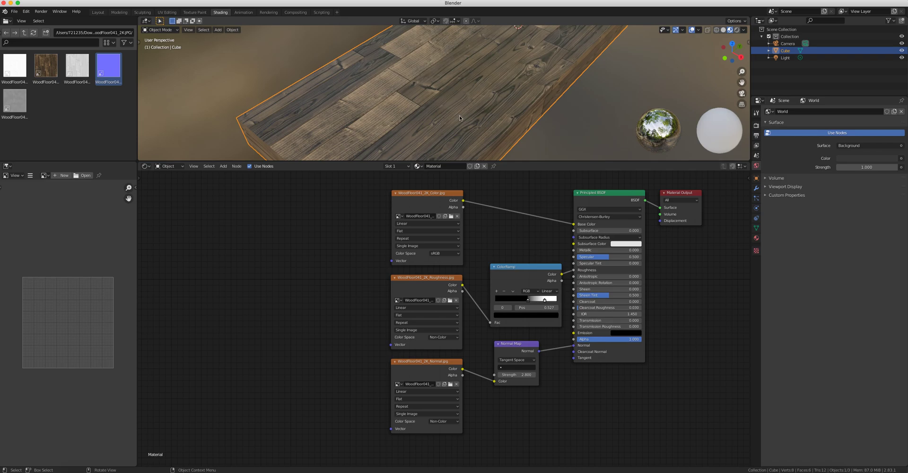
{"action": "mouse_move", "coordinate": [459, 117]}
{"action": "middle_mouse_down"}
{"action": "mouse_move", "coordinate": [452, 81]}
{"action": "mouse_move", "coordinate": [450, 110]}
{"action": "mouse_move", "coordinate": [460, 95]}
{"action": "mouse_move", "coordinate": [451, 106]}
{"action": "mouse_move", "coordinate": [441, 95]}
{"action": "mouse_move", "coordinate": [456, 101]}
{"action": "middle_mouse_up"}
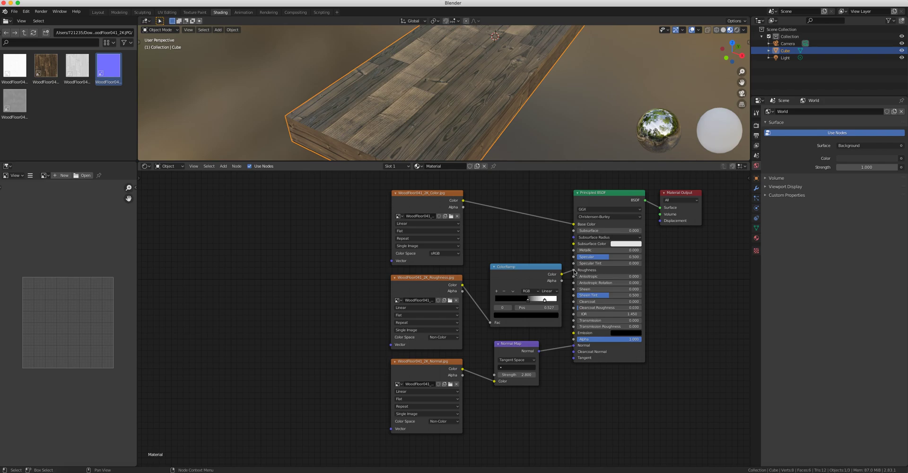
{"action": "left_click_drag", "start_coordinate": [574, 271], "coordinate": [570, 276]}
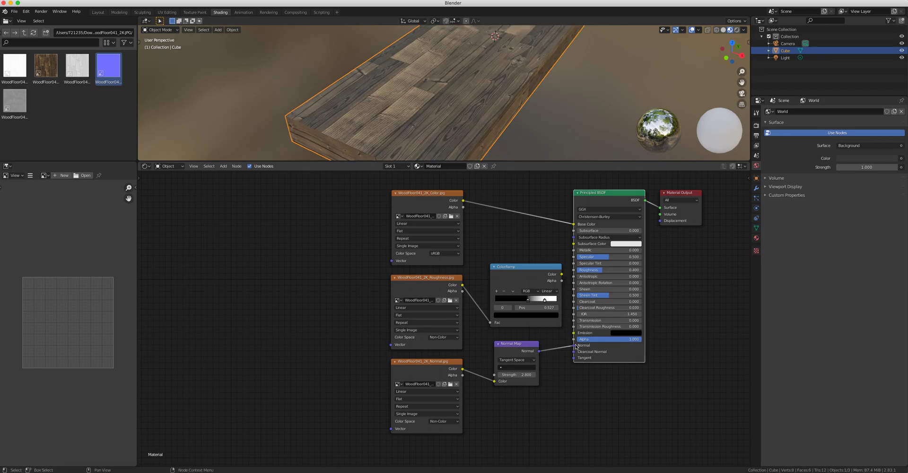
{"action": "left_click_drag", "start_coordinate": [574, 346], "coordinate": [563, 349]}
- Enlarge the 3D viewport by dragging the area border down, then reorient the view on the slab
{"action": "scroll", "coordinate": [458, 109], "scroll_direction": "down", "scroll_amount": 2}
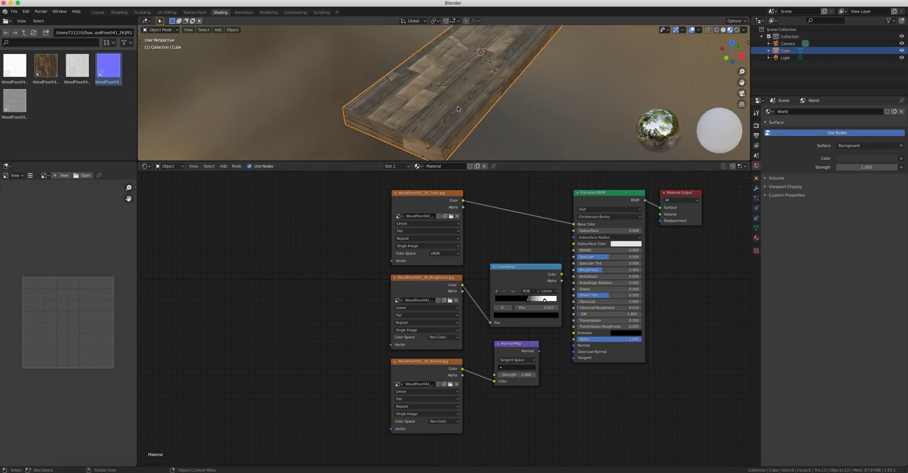
{"action": "scroll", "coordinate": [458, 108], "scroll_direction": "up", "scroll_amount": 2}
{"action": "left_click_drag", "start_coordinate": [491, 161], "coordinate": [496, 272]}
{"action": "middle_click_drag", "start_coordinate": [482, 161], "coordinate": [478, 142]}
{"action": "middle_click_drag", "start_coordinate": [486, 301], "coordinate": [493, 347]}
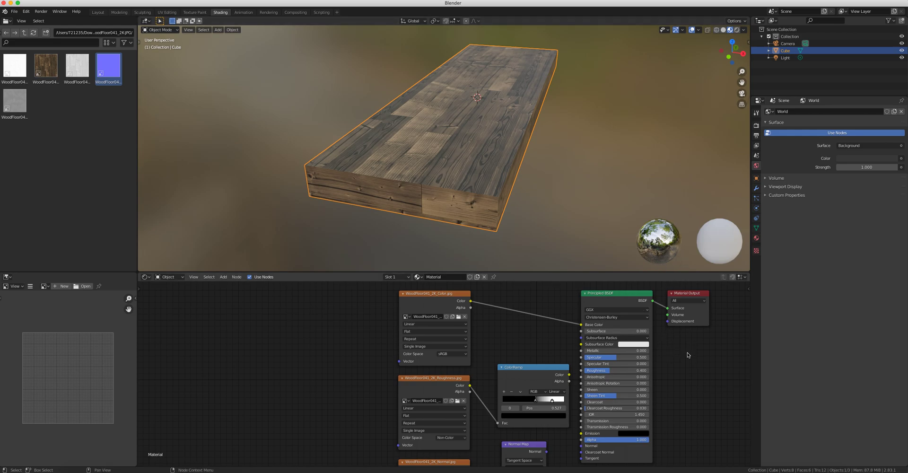
{"action": "key", "text": "n"}
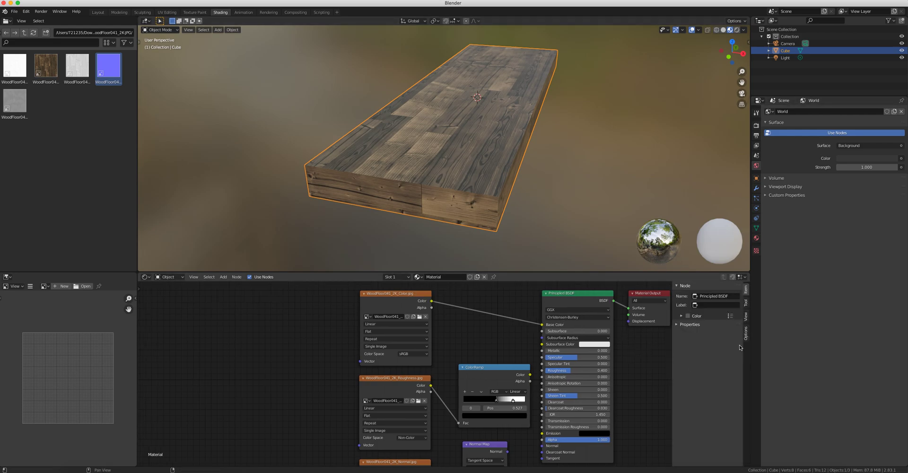
{"action": "key", "text": "n"}
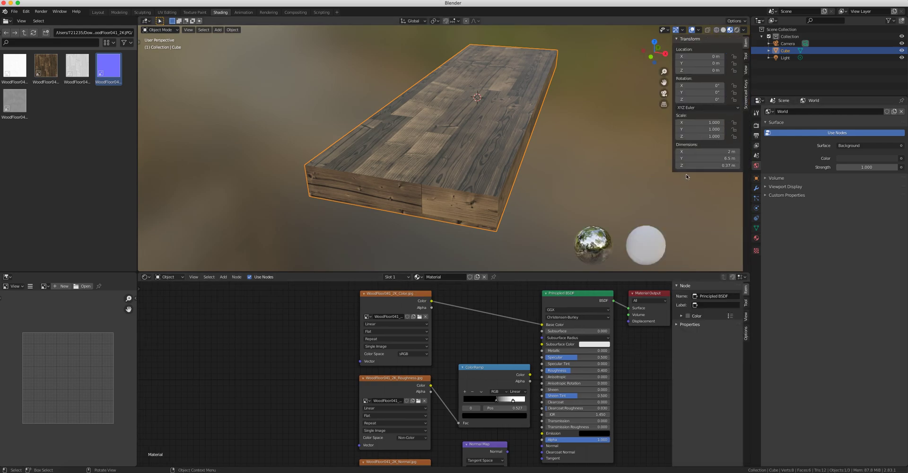
{"action": "left_click", "coordinate": [747, 94]}
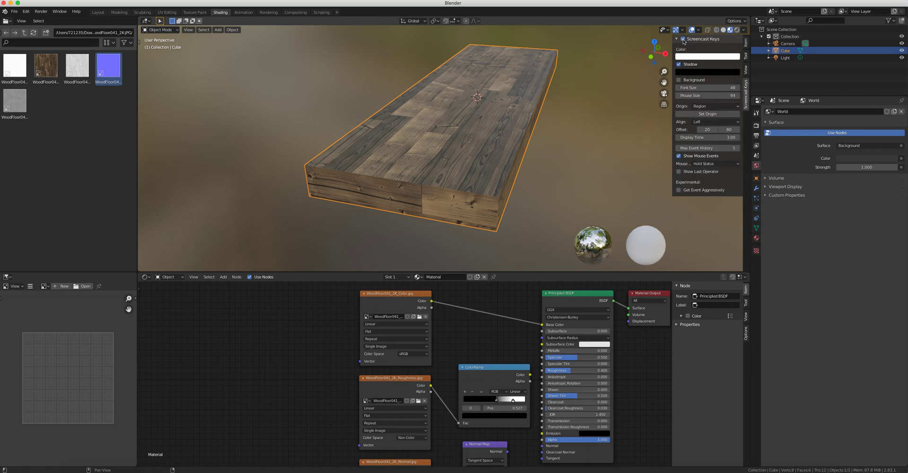
{"action": "key", "text": "n"}
{"action": "key", "text": "n"}
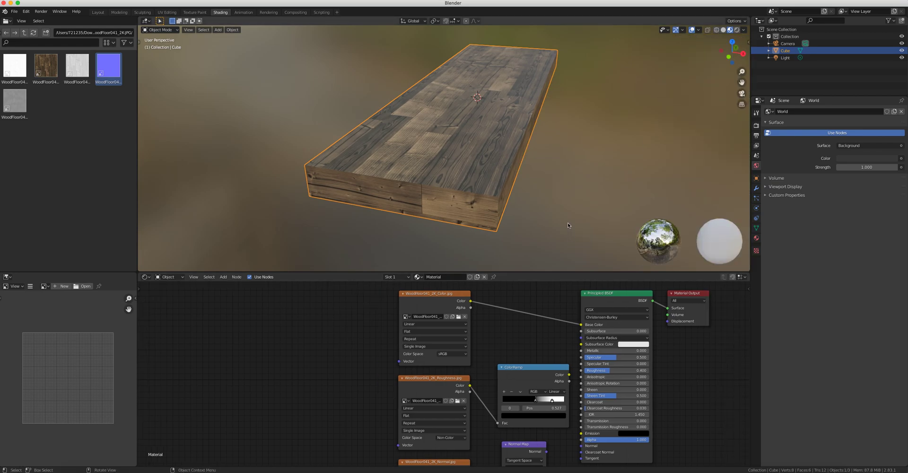
{"action": "key", "text": "n"}
{"action": "key", "text": "n"}
{"action": "key", "text": "n"}
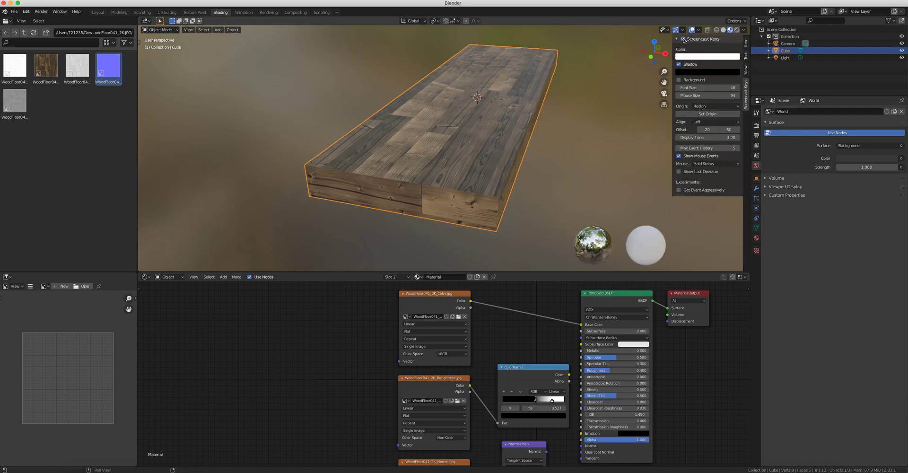
{"action": "key", "text": "n"}
{"action": "key", "text": "n"}
{"action": "key", "text": "n"}
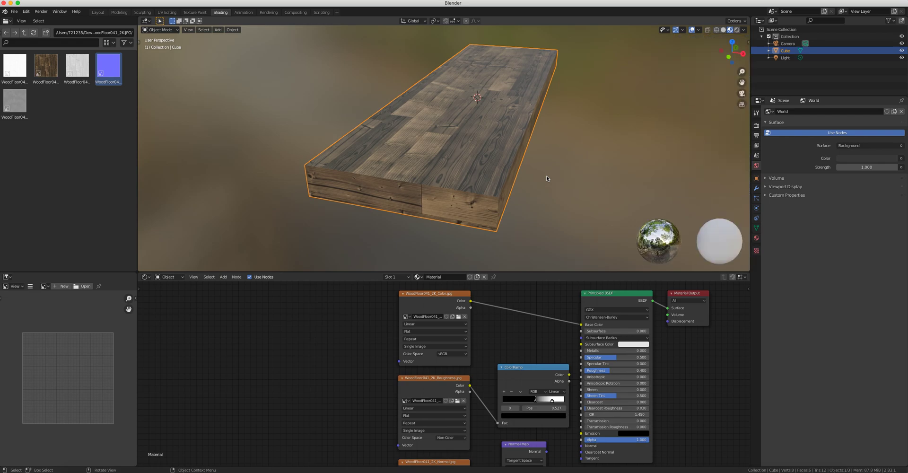
{"action": "key", "text": "n"}
{"action": "key", "text": "n"}
{"action": "middle_click_drag", "start_coordinate": [547, 178], "coordinate": [559, 191]}
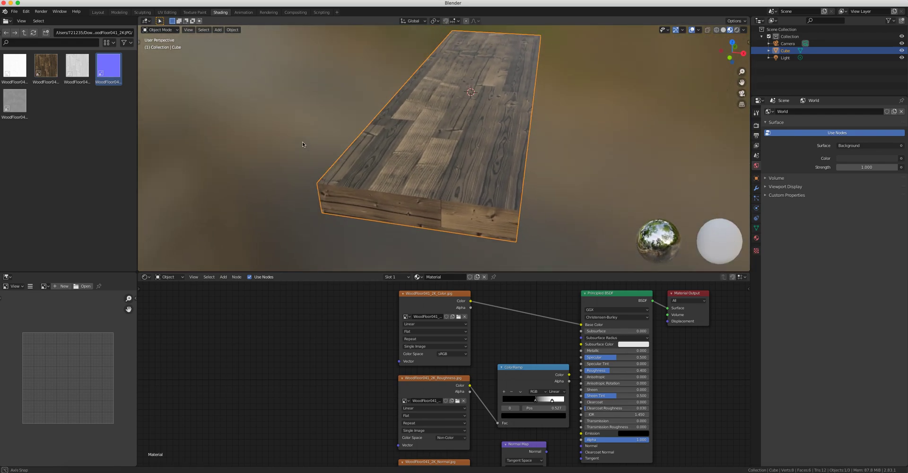
{"action": "middle_click_drag", "start_coordinate": [594, 153], "coordinate": [567, 172]}
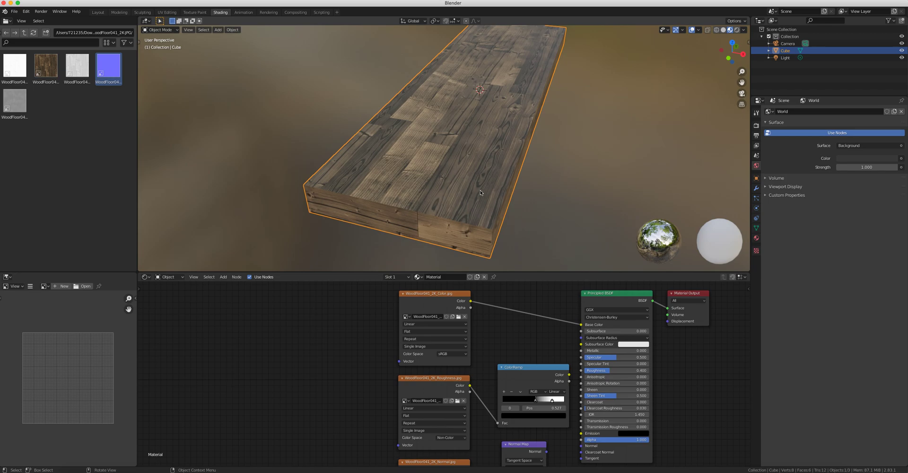
{"action": "middle_click_drag", "start_coordinate": [480, 192], "coordinate": [447, 208]}
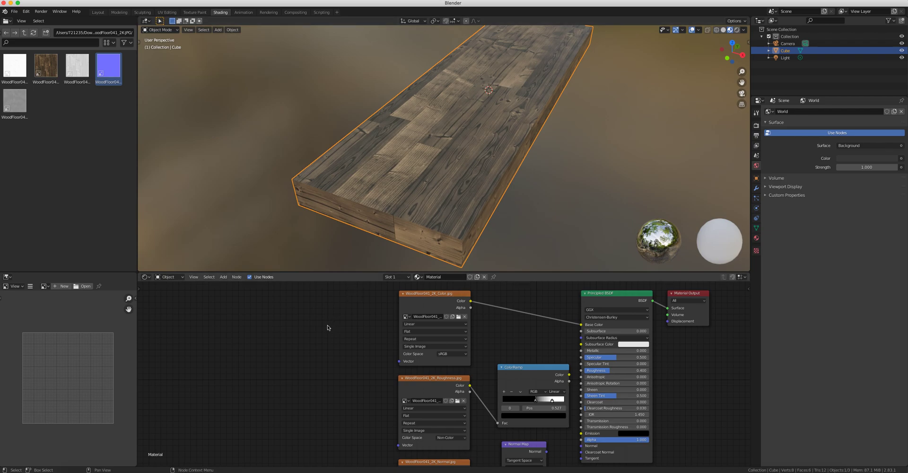
- Add an Input > Texture Coordinate node and place it left of the image textures
{"action": "left_click", "coordinate": [224, 278]}
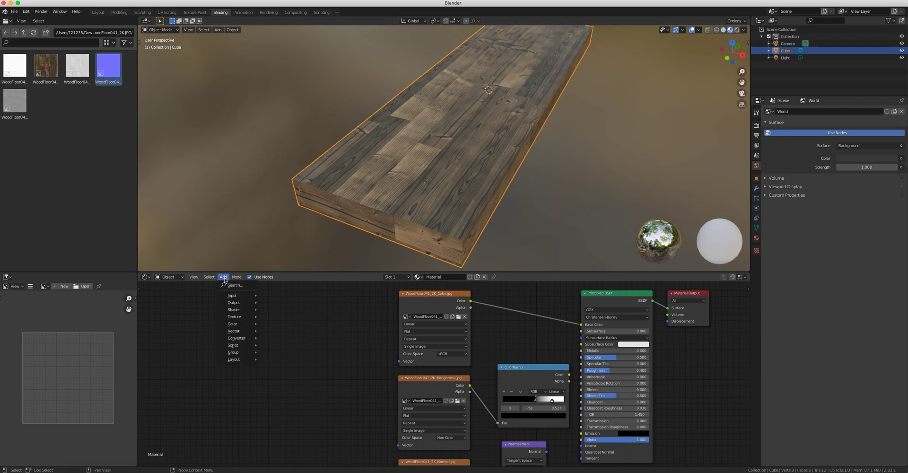
{"action": "mouse_move", "coordinate": [228, 296]}
{"action": "left_click", "coordinate": [286, 374]}
{"action": "key", "text": "shift+a"}
{"action": "mouse_move", "coordinate": [275, 378]}
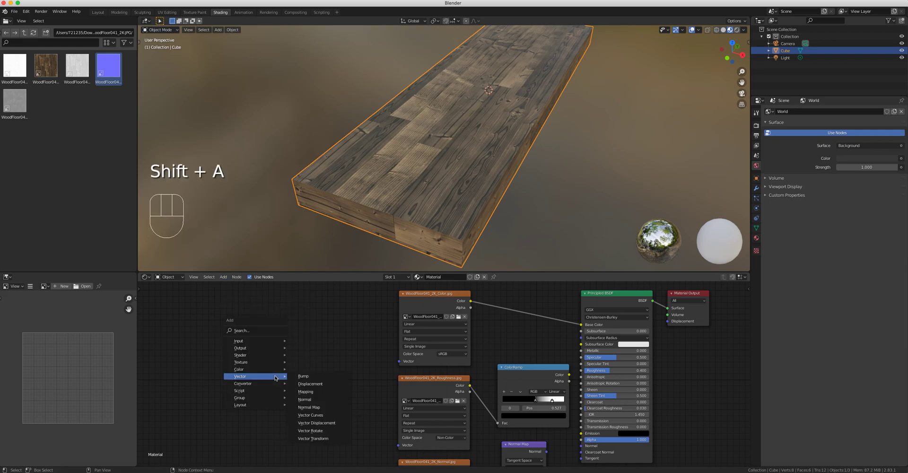
{"action": "mouse_move", "coordinate": [263, 342]}
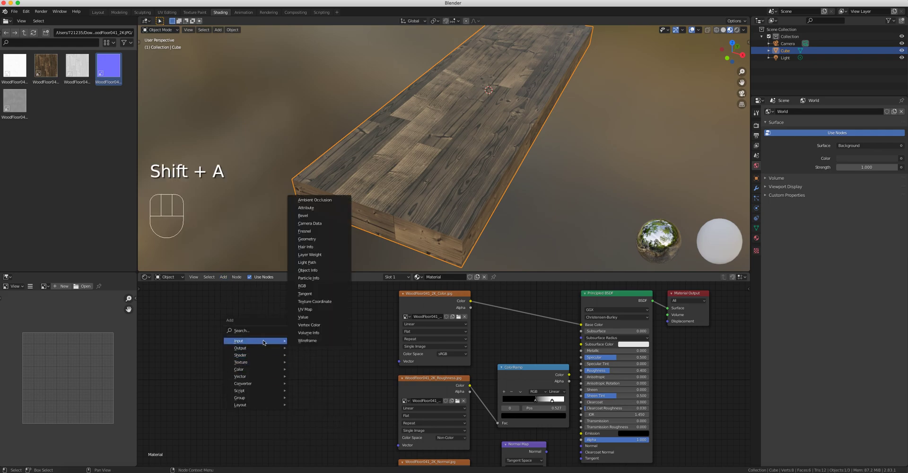
{"action": "left_click", "coordinate": [319, 301]}
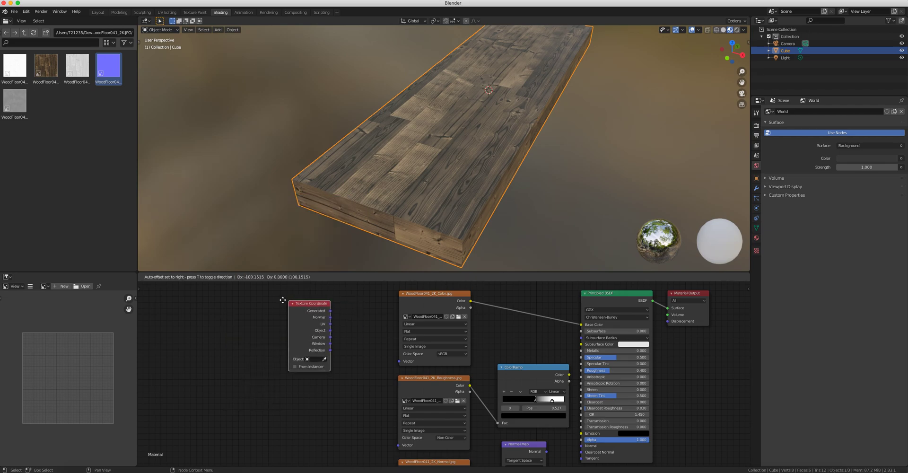
{"action": "left_click", "coordinate": [193, 304]}
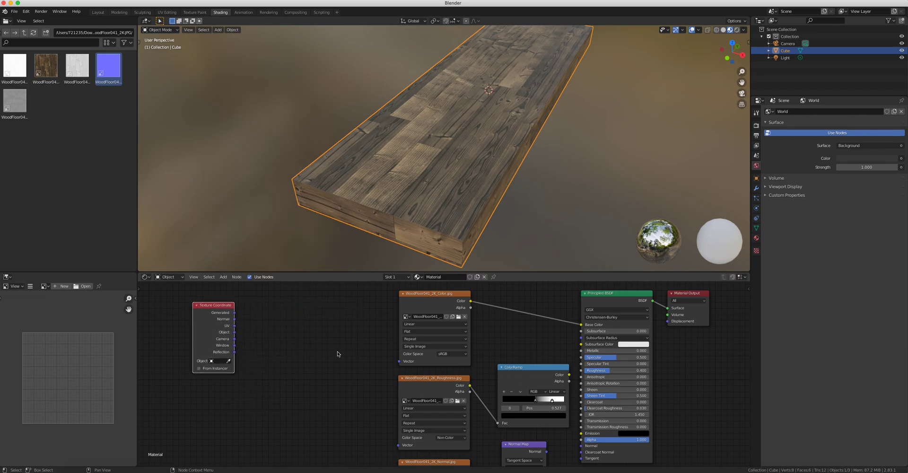
- Reframe the node graph and nudge the Texture Coordinate node up and to the right
{"action": "scroll", "coordinate": [338, 356], "scroll_direction": "down", "scroll_amount": 3}
{"action": "middle_click_drag", "start_coordinate": [361, 362], "coordinate": [337, 346], "text": "shift"}
{"action": "scroll", "coordinate": [360, 346], "scroll_direction": "up", "scroll_amount": 3}
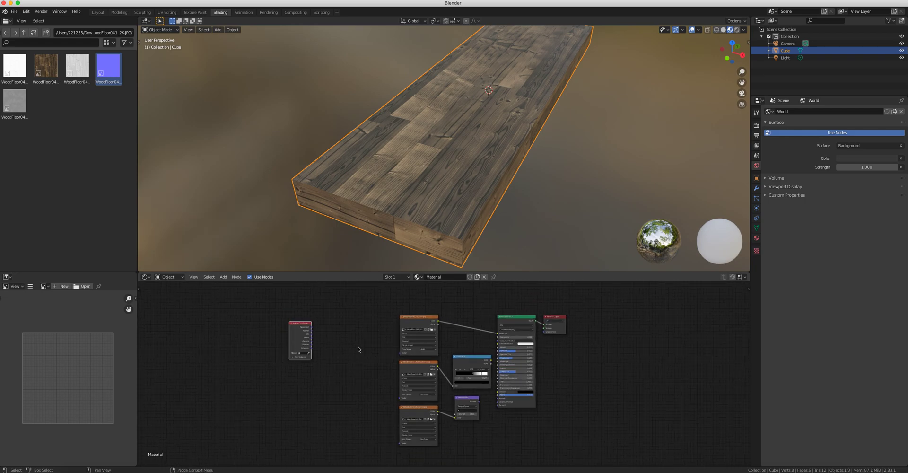
{"action": "middle_click_drag", "start_coordinate": [359, 348], "coordinate": [406, 422], "text": "shift"}
{"action": "scroll", "coordinate": [399, 407], "scroll_direction": "up", "scroll_amount": 1}
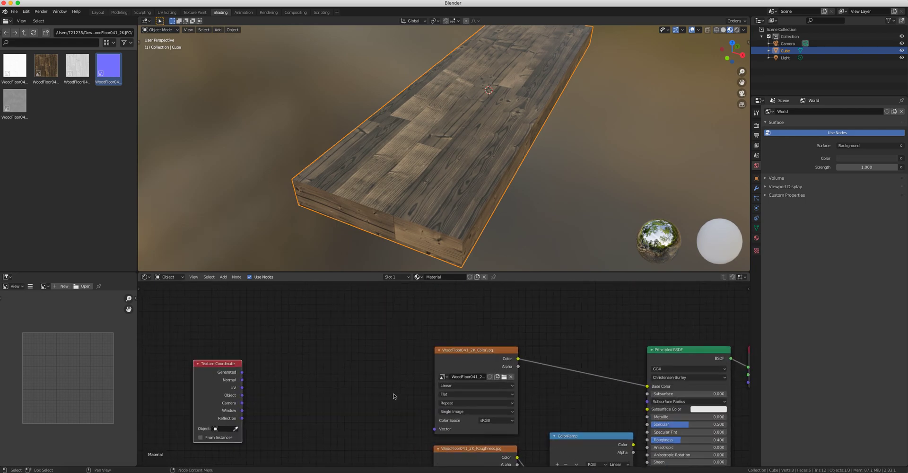
{"action": "left_click_drag", "start_coordinate": [221, 366], "coordinate": [247, 349]}
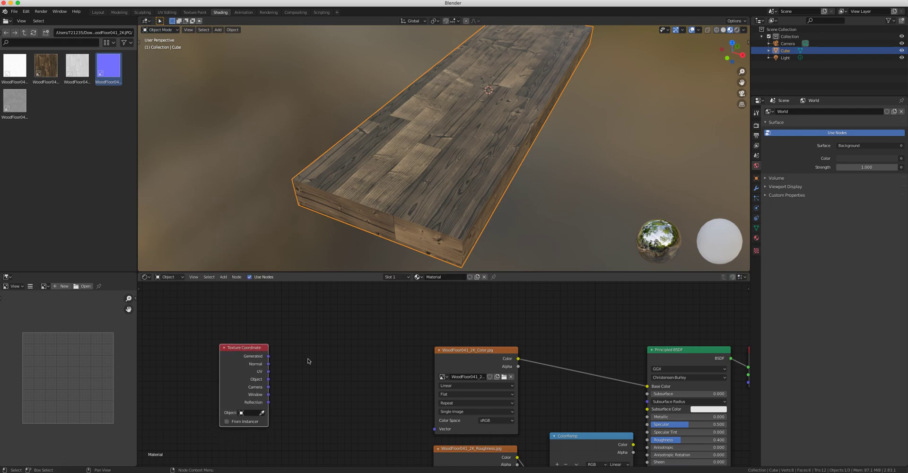
{"action": "left_click", "coordinate": [223, 278]}
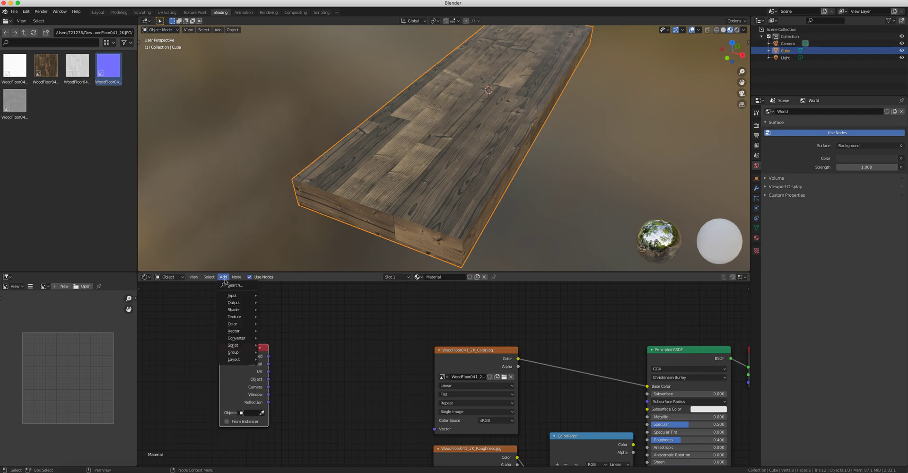
- Add a Vector > Mapping node just left of the color image texture
{"action": "mouse_move", "coordinate": [237, 332]}
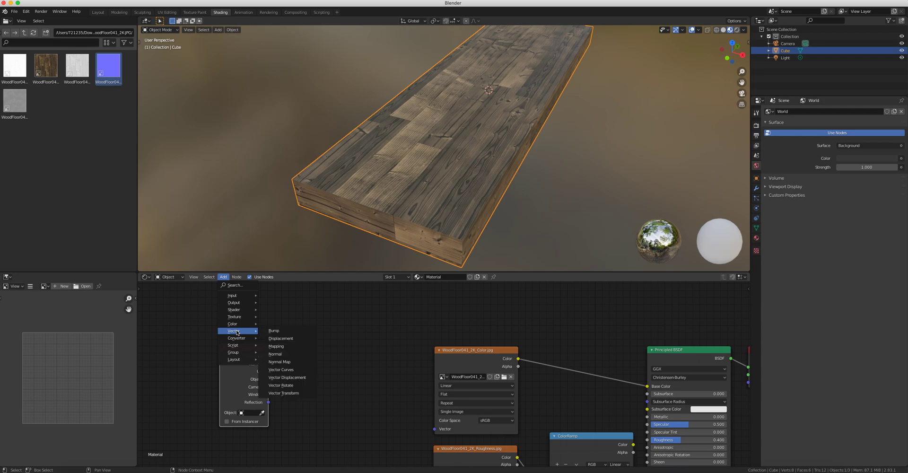
{"action": "left_click", "coordinate": [289, 347]}
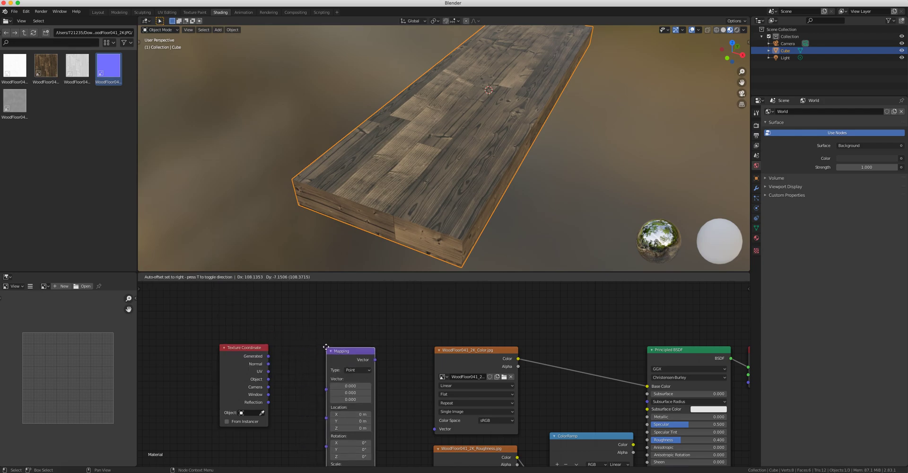
{"action": "left_click", "coordinate": [326, 346]}
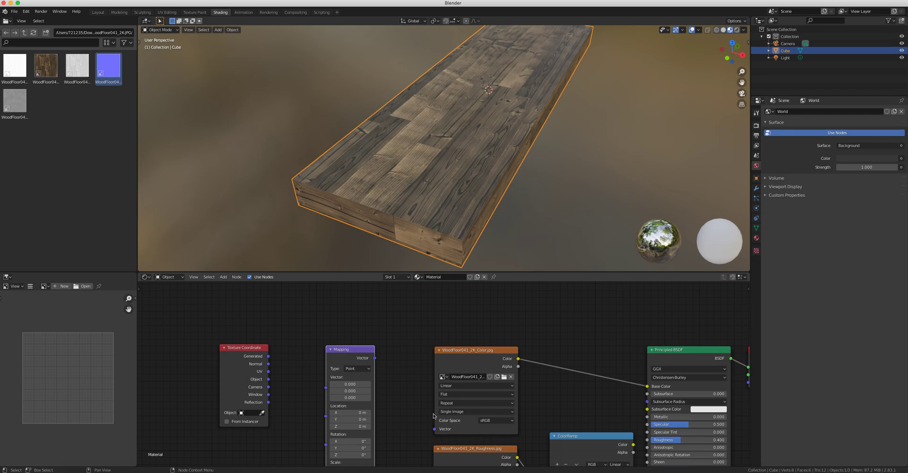
{"action": "scroll", "coordinate": [408, 395], "scroll_direction": "up", "scroll_amount": 1}
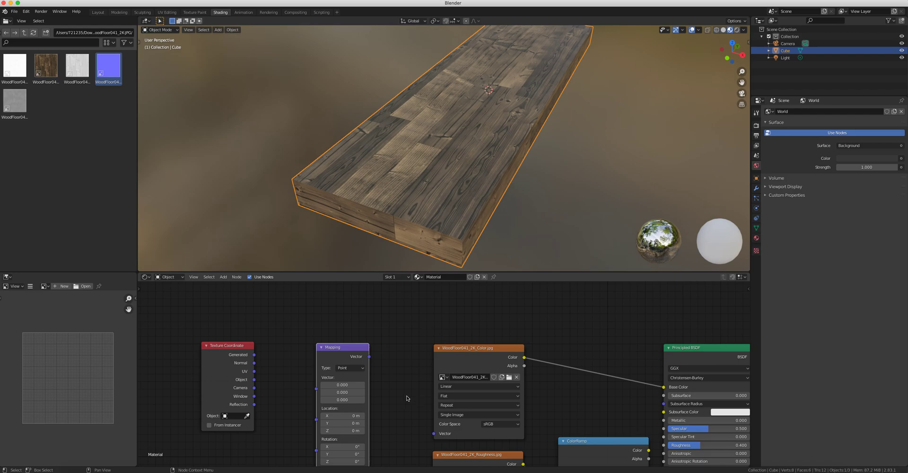
- Link Texture Coordinate UV through Mapping into the color texture's Vector, with Mapping Scale X at 3.5
{"action": "middle_click_drag", "start_coordinate": [401, 398], "coordinate": [423, 355]}
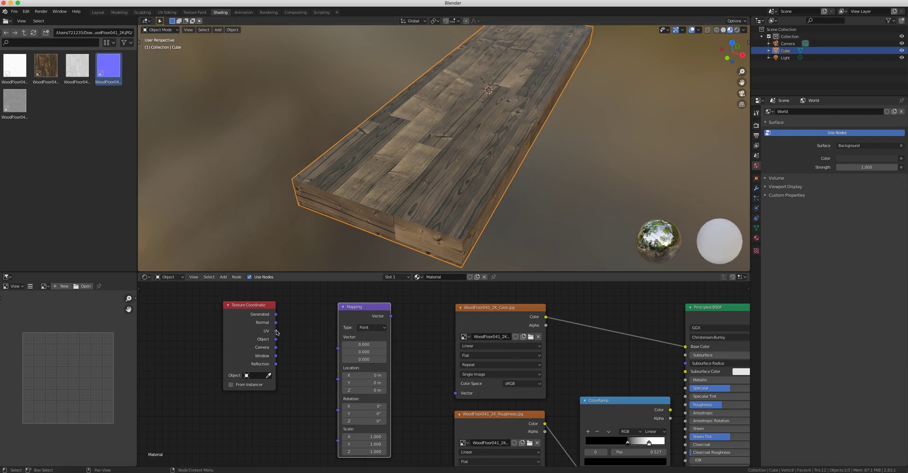
{"action": "left_click_drag", "start_coordinate": [276, 333], "coordinate": [341, 351]}
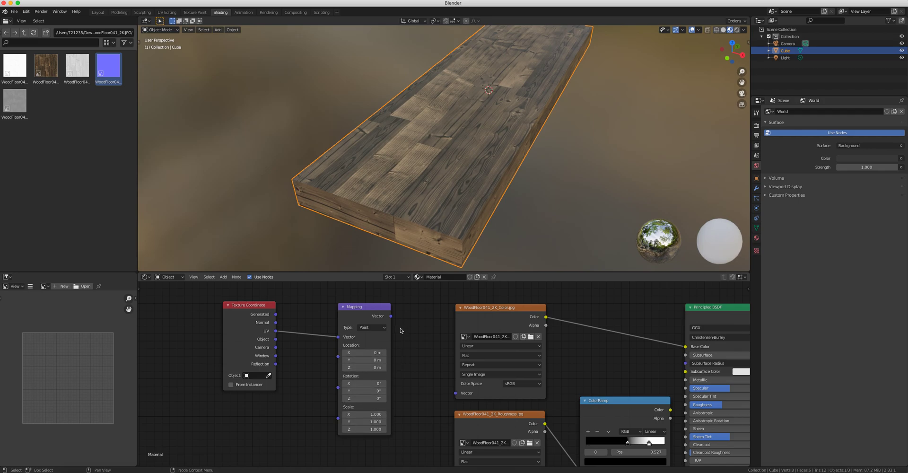
{"action": "left_click_drag", "start_coordinate": [392, 317], "coordinate": [456, 394]}
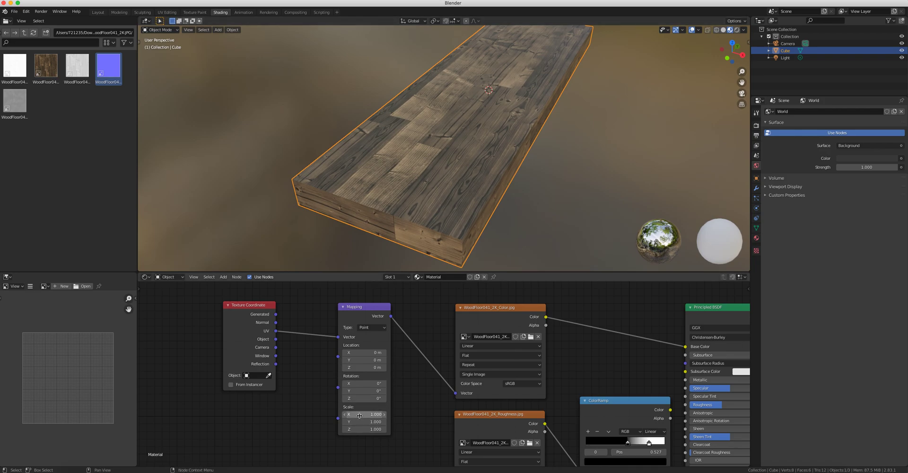
{"action": "left_click_drag", "start_coordinate": [360, 415], "coordinate": [487, 416]}
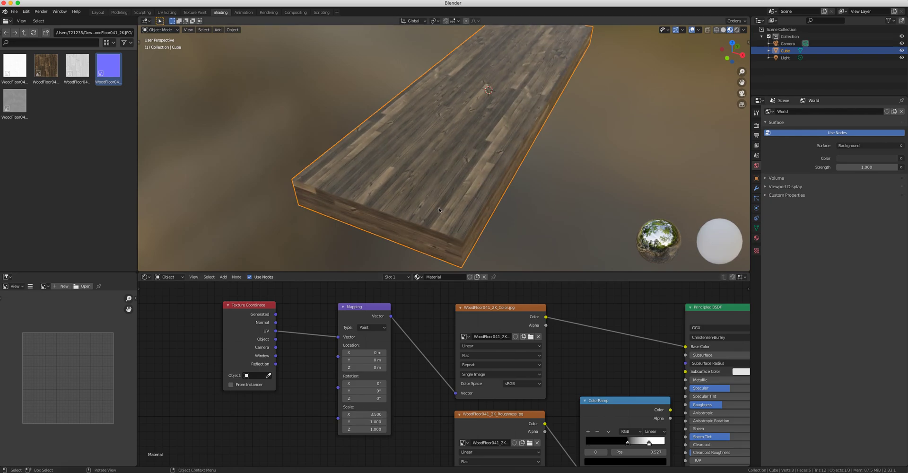
- Set the Mapping node's Scale Y to 3.5 to match Scale X
{"action": "scroll", "coordinate": [416, 183], "scroll_direction": "up", "scroll_amount": 4}
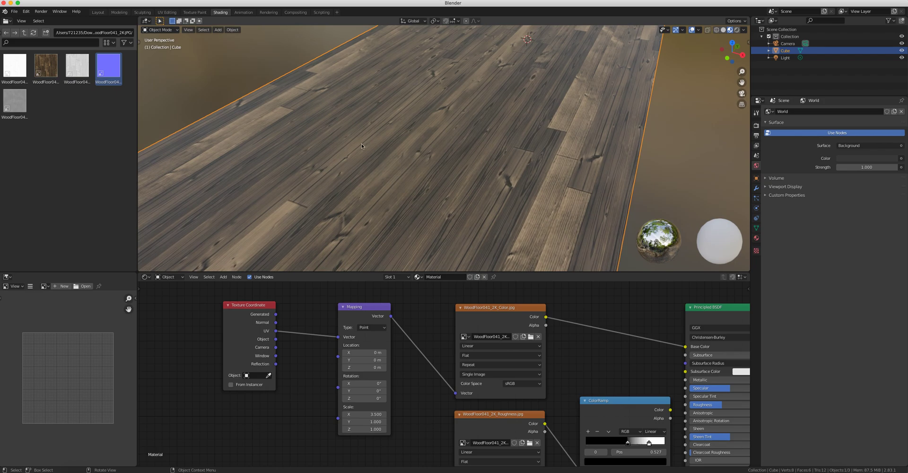
{"action": "scroll", "coordinate": [418, 177], "scroll_direction": "down", "scroll_amount": 6}
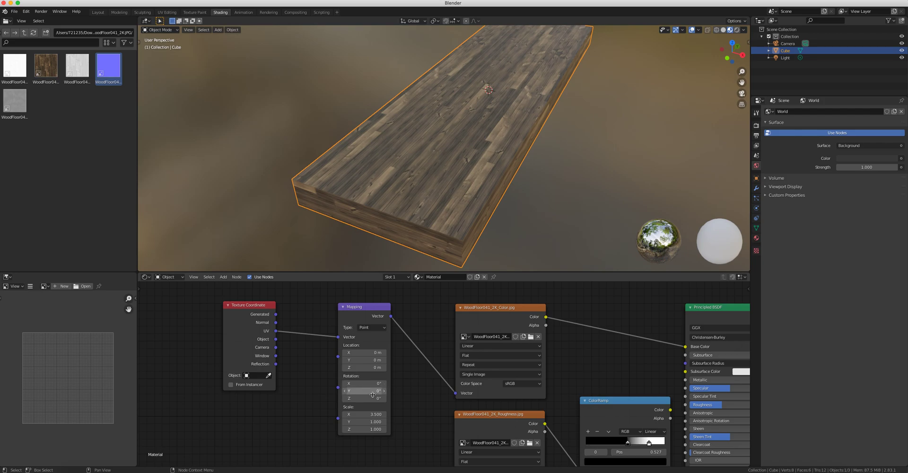
{"action": "left_click_drag", "start_coordinate": [373, 415], "coordinate": [355, 422]}
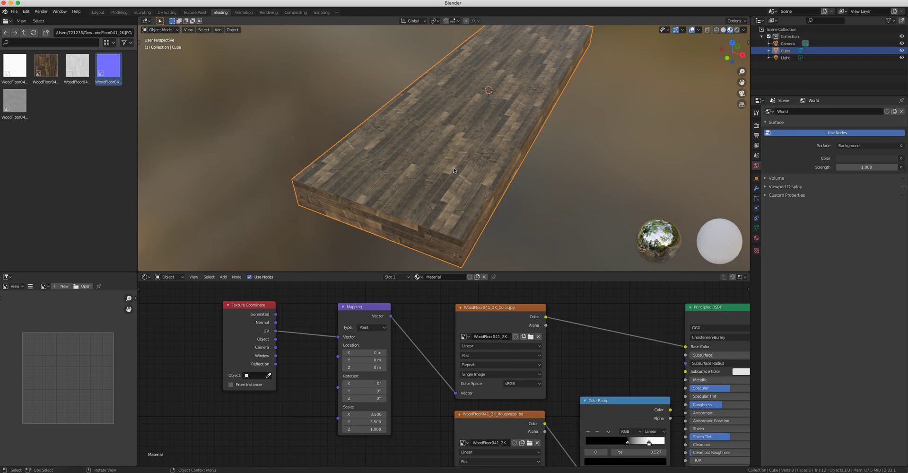
{"action": "scroll", "coordinate": [446, 160], "scroll_direction": "down", "scroll_amount": 3}
{"action": "scroll", "coordinate": [444, 161], "scroll_direction": "up", "scroll_amount": 8}
- Orbit and zoom around the cube to inspect the 3.5 × 3.5 plank tiling
{"action": "mouse_move", "coordinate": [442, 164]}
{"action": "middle_mouse_down"}
{"action": "mouse_move", "coordinate": [492, 155]}
{"action": "mouse_move", "coordinate": [437, 163]}
{"action": "mouse_move", "coordinate": [453, 180]}
{"action": "mouse_move", "coordinate": [439, 159]}
{"action": "middle_mouse_up"}
{"action": "scroll", "coordinate": [453, 180], "scroll_direction": "up", "scroll_amount": 8}
{"action": "scroll", "coordinate": [453, 180], "scroll_direction": "down", "scroll_amount": 10}
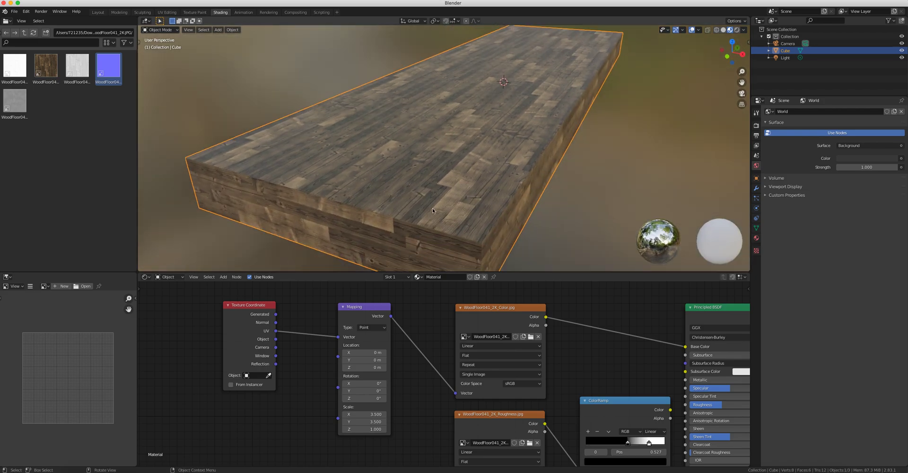
{"action": "middle_click_drag", "start_coordinate": [470, 165], "coordinate": [481, 178]}
{"action": "scroll", "coordinate": [482, 178], "scroll_direction": "down", "scroll_amount": 4}
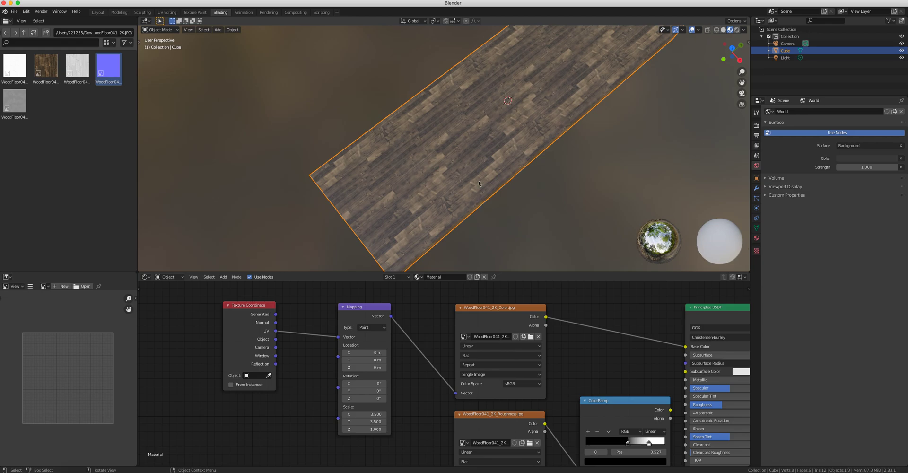
{"action": "middle_click_drag", "start_coordinate": [479, 183], "coordinate": [439, 270]}
{"action": "scroll", "coordinate": [486, 155], "scroll_direction": "down", "scroll_amount": 2}
{"action": "scroll", "coordinate": [485, 157], "scroll_direction": "up", "scroll_amount": 2}
{"action": "scroll", "coordinate": [459, 178], "scroll_direction": "up", "scroll_amount": 2}
{"action": "scroll", "coordinate": [461, 177], "scroll_direction": "down", "scroll_amount": 6}
{"action": "scroll", "coordinate": [463, 176], "scroll_direction": "up", "scroll_amount": 4}
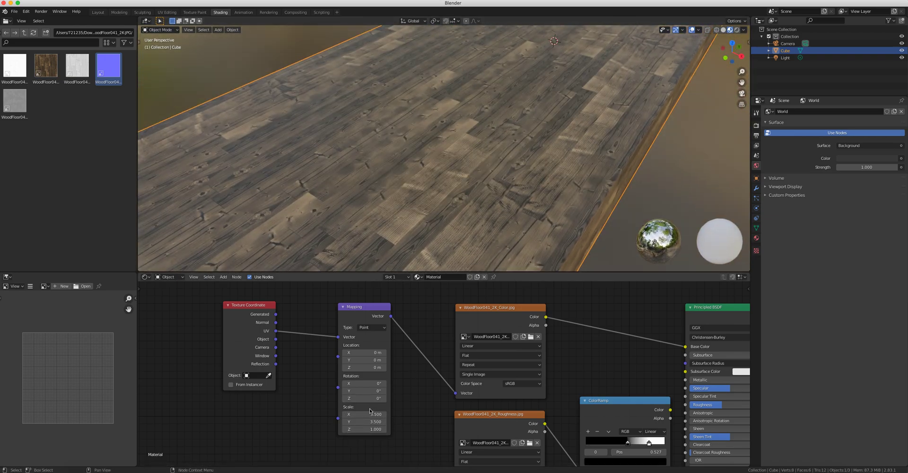
- Connect the Normal Map output to the Principled BSDF Normal input and orbit to check the relief
{"action": "scroll", "coordinate": [460, 368], "scroll_direction": "down", "scroll_amount": 3}
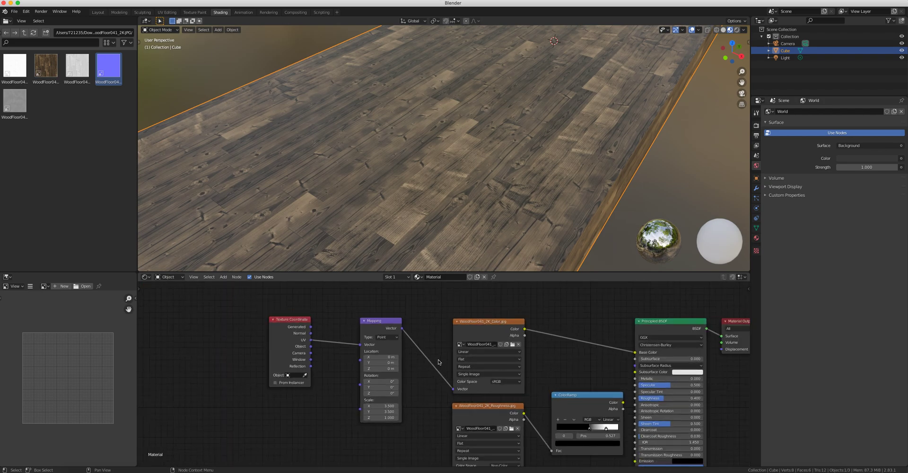
{"action": "middle_click_drag", "start_coordinate": [534, 377], "coordinate": [485, 284]}
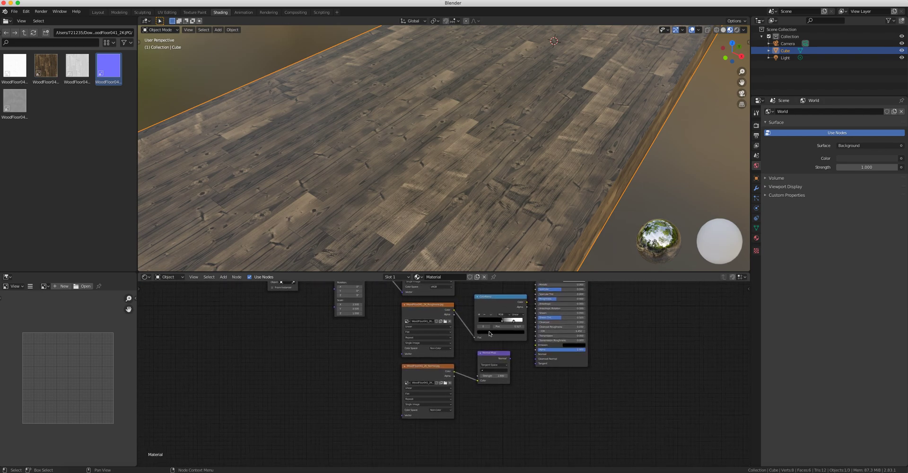
{"action": "scroll", "coordinate": [492, 332], "scroll_direction": "down", "scroll_amount": 2}
{"action": "scroll", "coordinate": [495, 342], "scroll_direction": "up", "scroll_amount": 3}
{"action": "scroll", "coordinate": [494, 342], "scroll_direction": "up", "scroll_amount": 2}
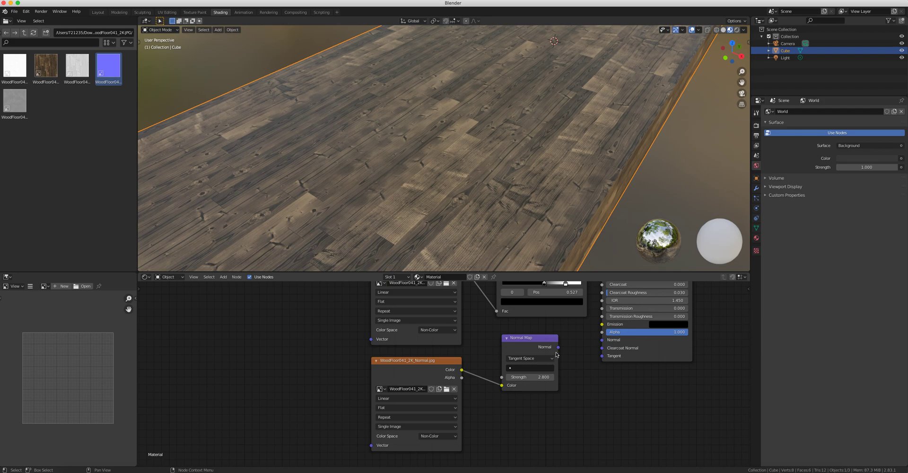
{"action": "left_click_drag", "start_coordinate": [558, 347], "coordinate": [601, 340]}
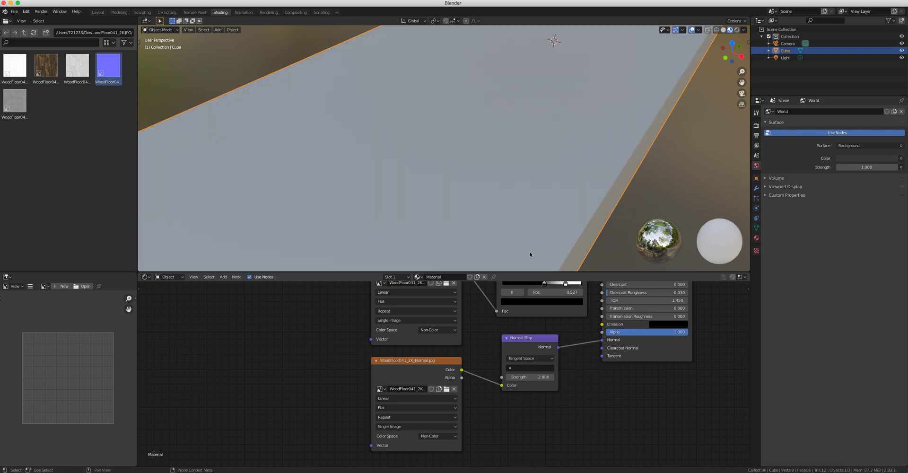
{"action": "middle_click_drag", "start_coordinate": [518, 230], "coordinate": [314, 127]}
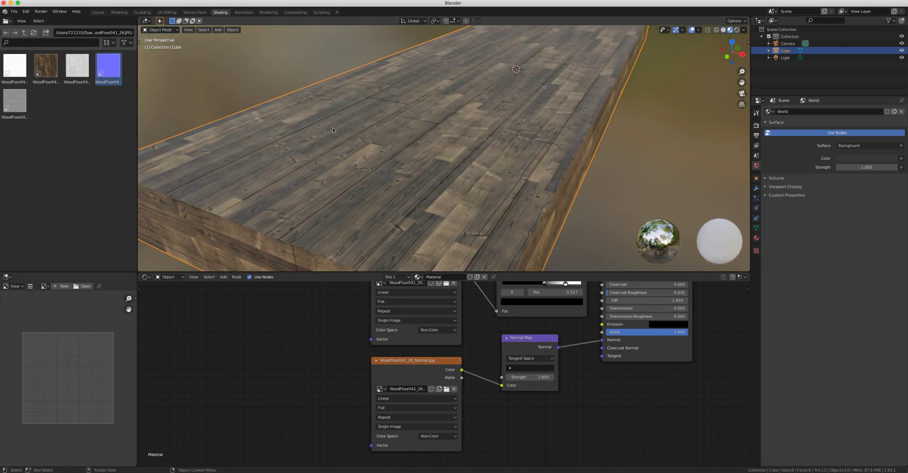
{"action": "scroll", "coordinate": [427, 189], "scroll_direction": "up", "scroll_amount": 2}
{"action": "scroll", "coordinate": [427, 189], "scroll_direction": "down", "scroll_amount": 7}
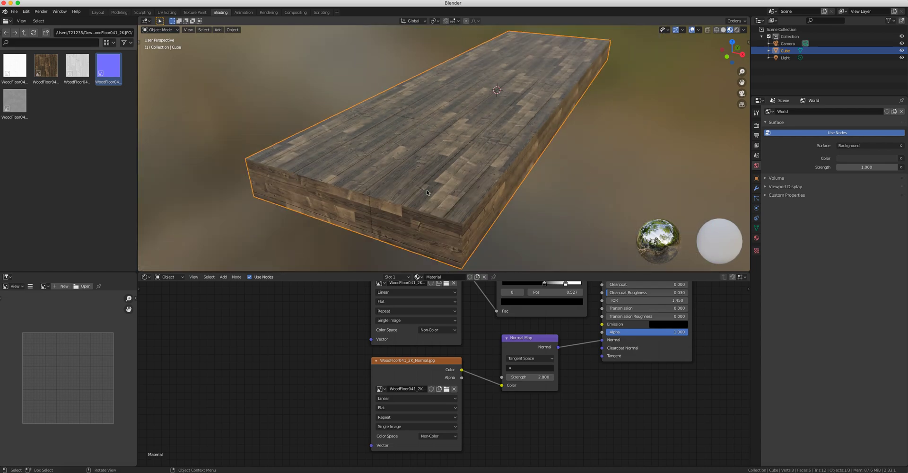
- Enlarge the Shader Editor and frame the Normal Map and image texture nodes
{"action": "middle_click_drag", "start_coordinate": [427, 190], "coordinate": [431, 199]}
{"action": "scroll", "coordinate": [466, 301], "scroll_direction": "down", "scroll_amount": 2}
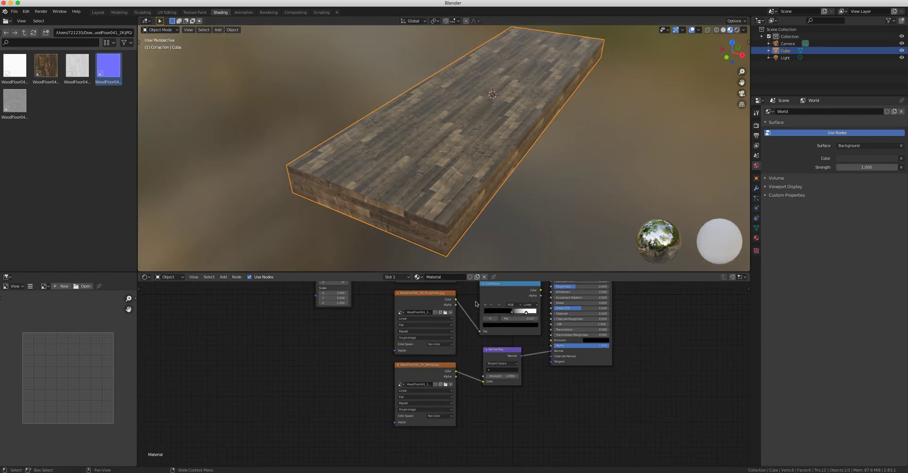
{"action": "middle_click_drag", "start_coordinate": [460, 320], "coordinate": [431, 378], "text": "shift"}
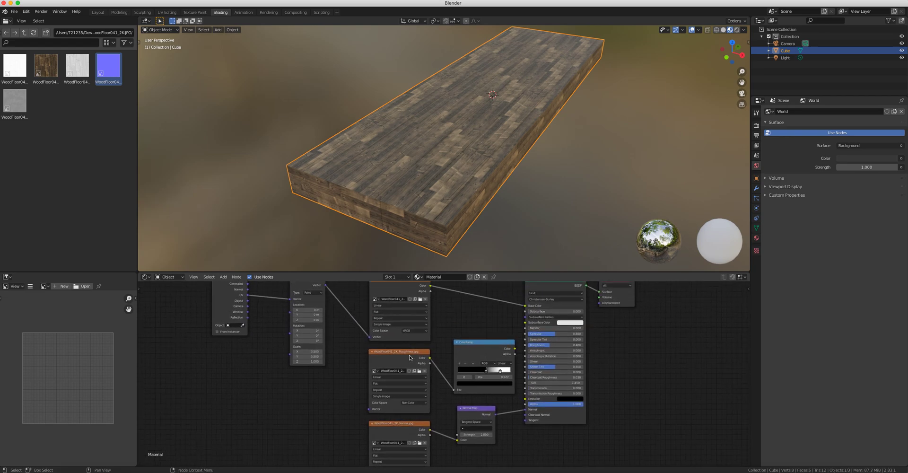
{"action": "scroll", "coordinate": [409, 355], "scroll_direction": "down", "scroll_amount": 2}
{"action": "scroll", "coordinate": [410, 357], "scroll_direction": "up", "scroll_amount": 2}
{"action": "middle_click_drag", "start_coordinate": [401, 322], "coordinate": [413, 366], "text": "shift"}
{"action": "scroll", "coordinate": [413, 366], "scroll_direction": "down", "scroll_amount": 2}
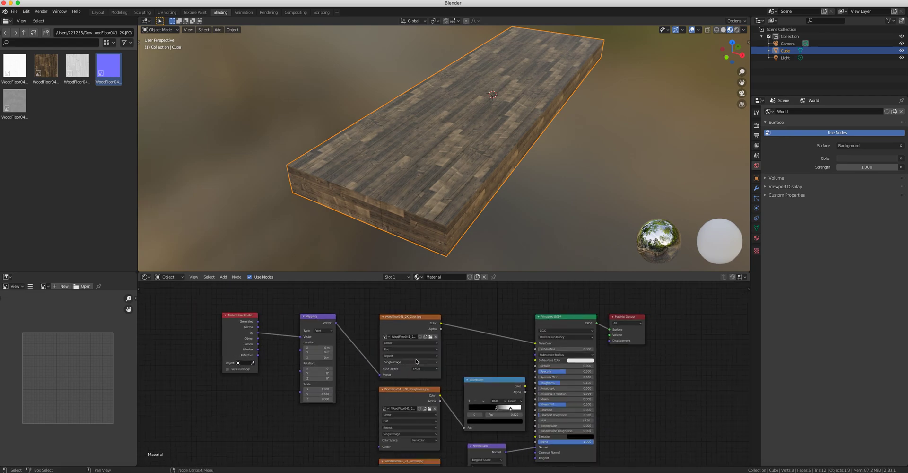
{"action": "scroll", "coordinate": [413, 367], "scroll_direction": "up", "scroll_amount": 3}
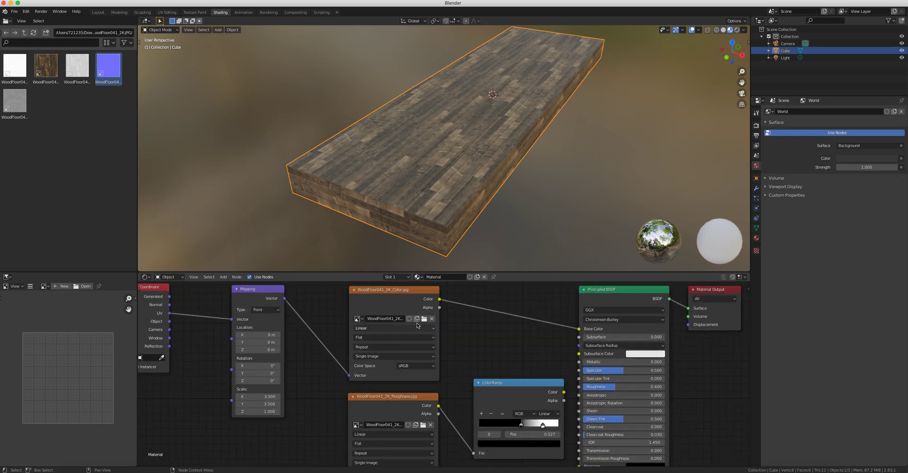
{"action": "middle_click_drag", "start_coordinate": [358, 404], "coordinate": [442, 352], "text": "shift"}
{"action": "scroll", "coordinate": [426, 382], "scroll_direction": "down", "scroll_amount": 3}
{"action": "scroll", "coordinate": [444, 372], "scroll_direction": "down", "scroll_amount": 2}
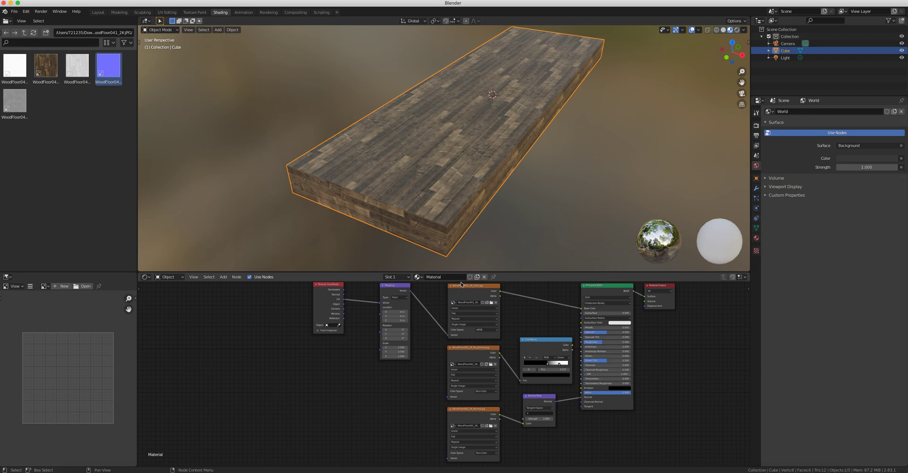
{"action": "left_click_drag", "start_coordinate": [462, 274], "coordinate": [454, 166]}
- Link Mapping's Vector output to the normal and roughness textures' Vector inputs, keeping Scale X at 3.5
{"action": "scroll", "coordinate": [424, 281], "scroll_direction": "down", "scroll_amount": 2}
{"action": "scroll", "coordinate": [424, 281], "scroll_direction": "up", "scroll_amount": 4}
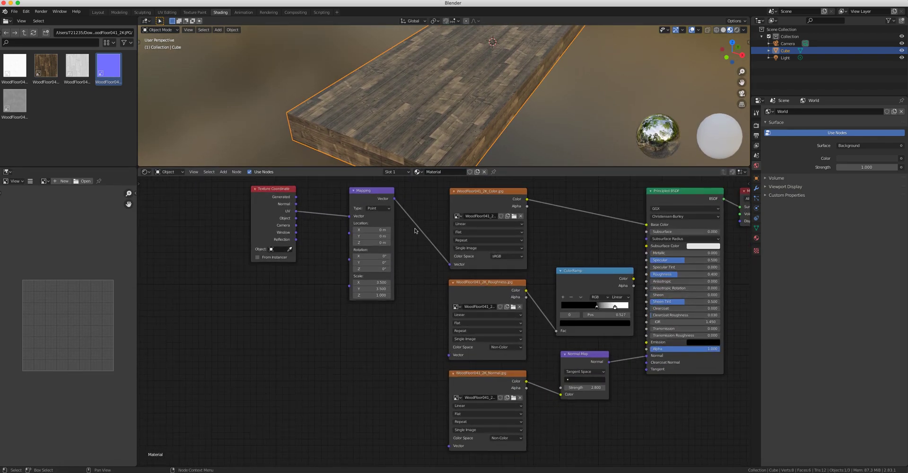
{"action": "left_click_drag", "start_coordinate": [396, 199], "coordinate": [449, 447]}
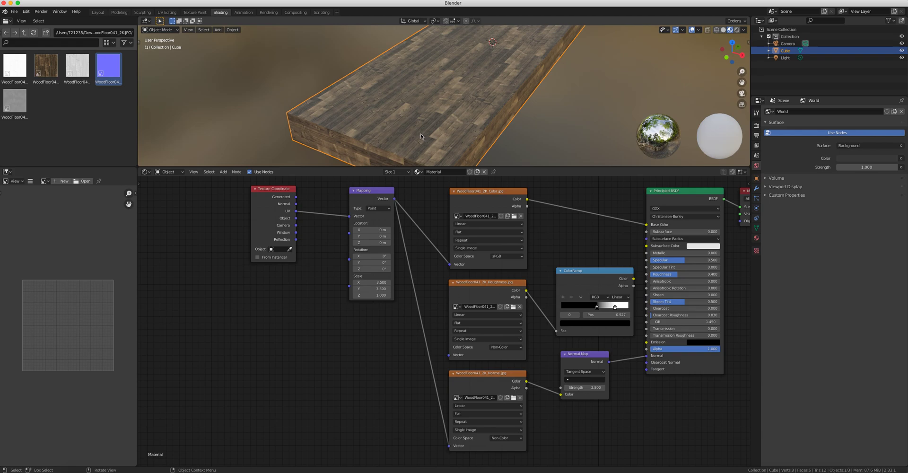
{"action": "middle_click_drag", "start_coordinate": [424, 140], "coordinate": [463, 112]}
{"action": "scroll", "coordinate": [435, 112], "scroll_direction": "down", "scroll_amount": 4}
{"action": "scroll", "coordinate": [438, 110], "scroll_direction": "up", "scroll_amount": 10}
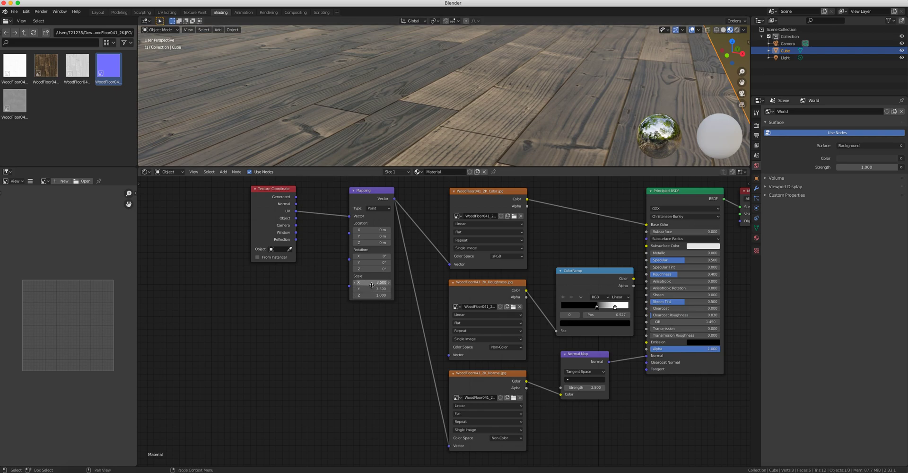
{"action": "mouse_move", "coordinate": [372, 283]}
{"action": "left_mouse_down"}
{"action": "mouse_move", "coordinate": [345, 283]}
{"action": "mouse_move", "coordinate": [371, 283]}
{"action": "left_mouse_up"}
{"action": "left_click_drag", "start_coordinate": [394, 199], "coordinate": [449, 356]}
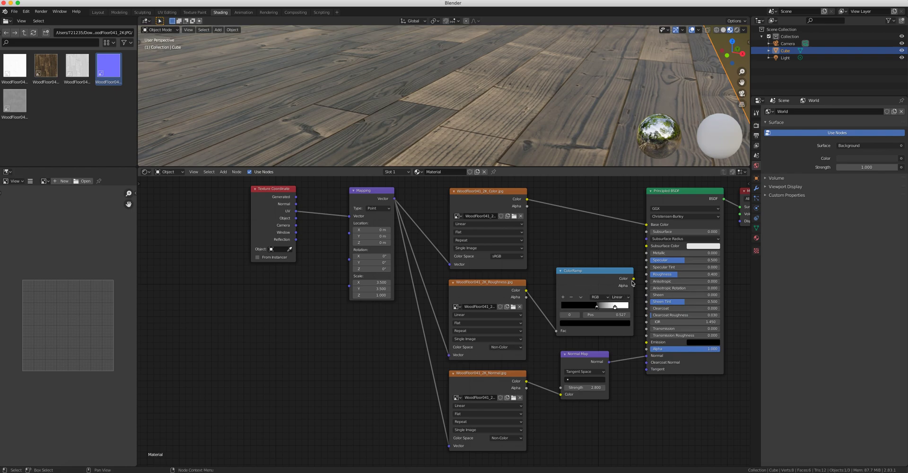
- Plug the ColorRamp into Roughness and reconnect Mapping's Vector to the roughness texture's Vector input
{"action": "left_click_drag", "start_coordinate": [633, 279], "coordinate": [646, 274]}
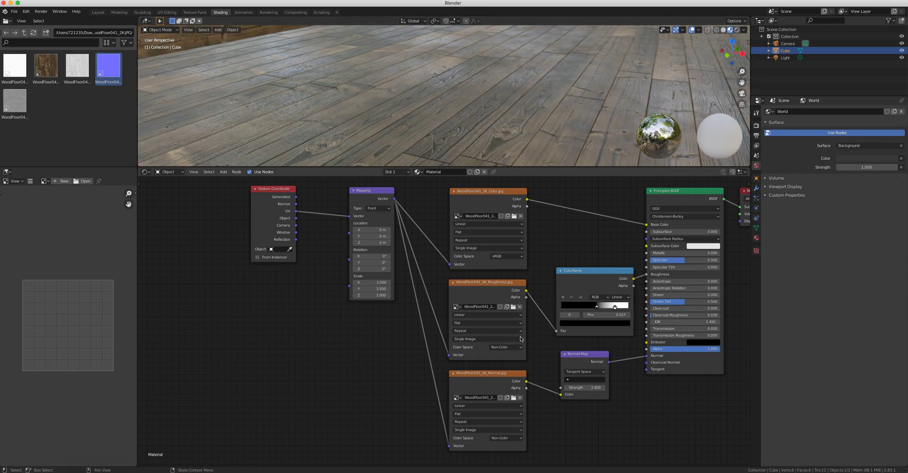
{"action": "left_click_drag", "start_coordinate": [449, 355], "coordinate": [443, 341]}
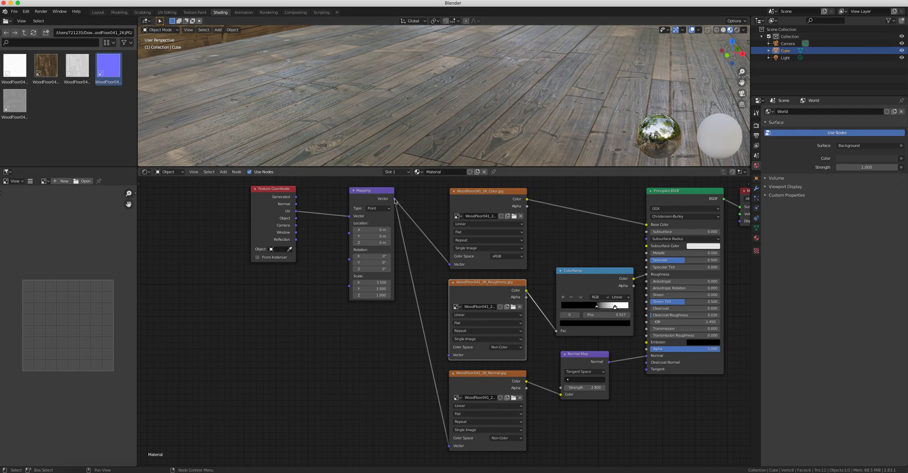
{"action": "left_click_drag", "start_coordinate": [395, 200], "coordinate": [449, 356]}
- Move the Mapping and Texture Coordinate nodes down beside the textures and pan to Material Output
{"action": "scroll", "coordinate": [513, 290], "scroll_direction": "up", "scroll_amount": 1}
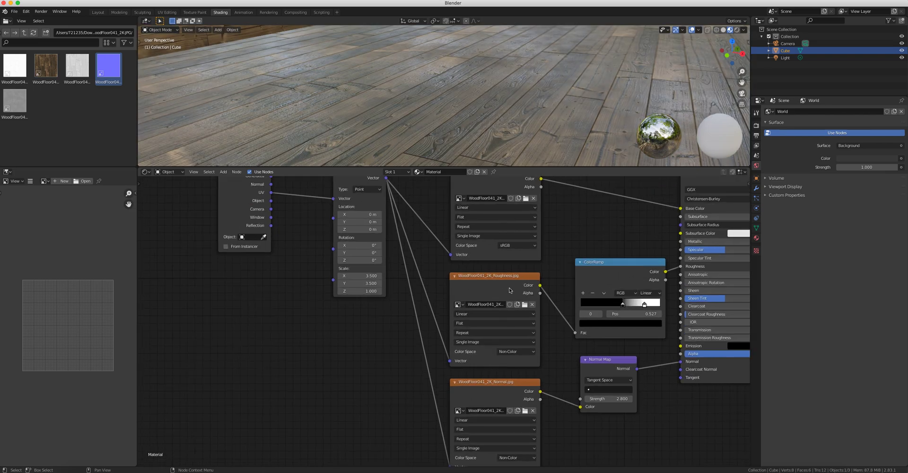
{"action": "scroll", "coordinate": [510, 290], "scroll_direction": "down", "scroll_amount": 1}
{"action": "left_click_drag", "start_coordinate": [359, 193], "coordinate": [360, 282]}
{"action": "left_click_drag", "start_coordinate": [280, 193], "coordinate": [310, 285]}
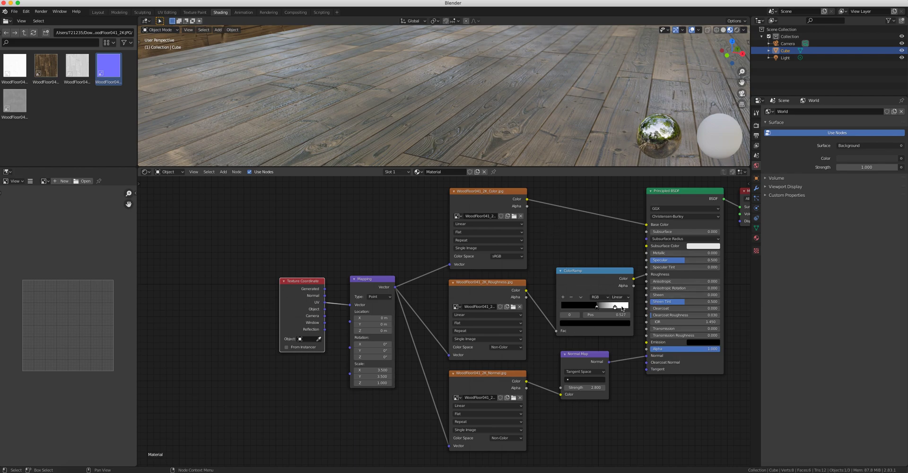
{"action": "middle_click_drag", "start_coordinate": [564, 253], "coordinate": [505, 253]}
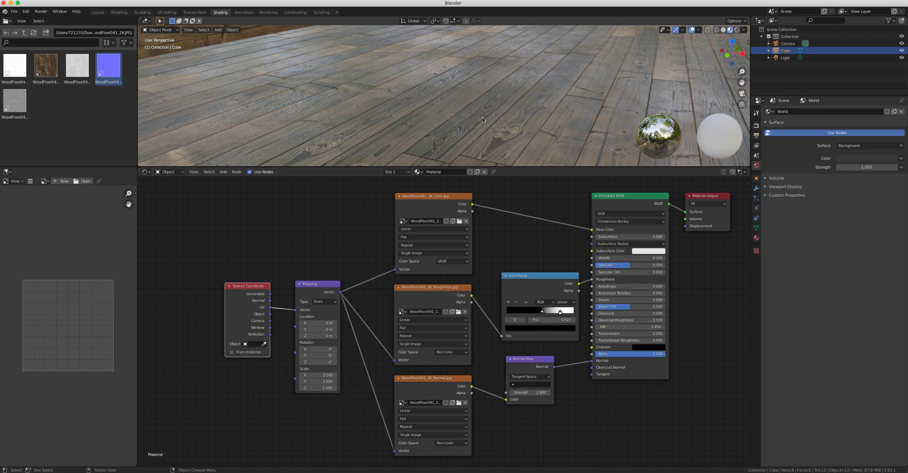
{"action": "scroll", "coordinate": [482, 120], "scroll_direction": "down", "scroll_amount": 5}
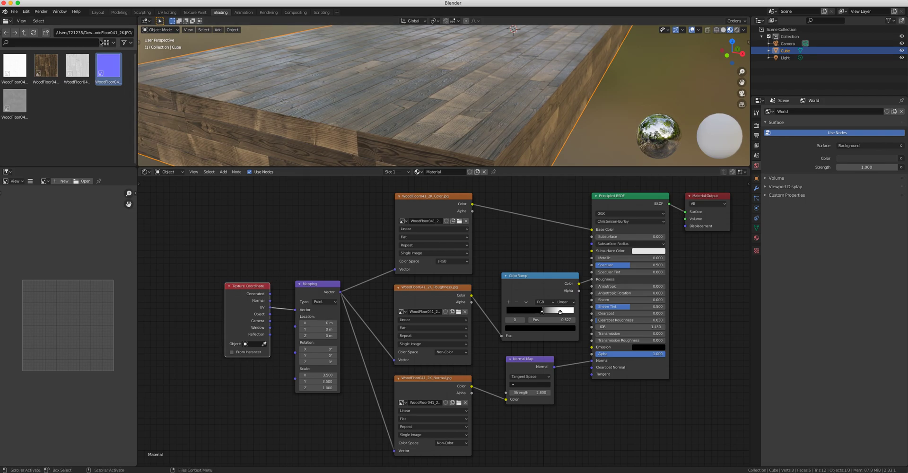
- Start a new General file without saving and switch to the Shading workspace
{"action": "left_click", "coordinate": [14, 13]}
{"action": "mouse_move", "coordinate": [27, 21]}
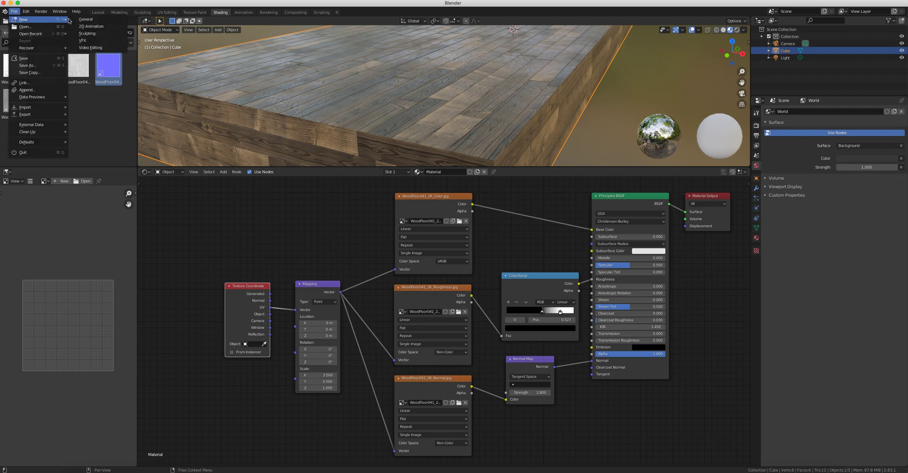
{"action": "left_click", "coordinate": [83, 21]}
{"action": "left_click", "coordinate": [422, 252]}
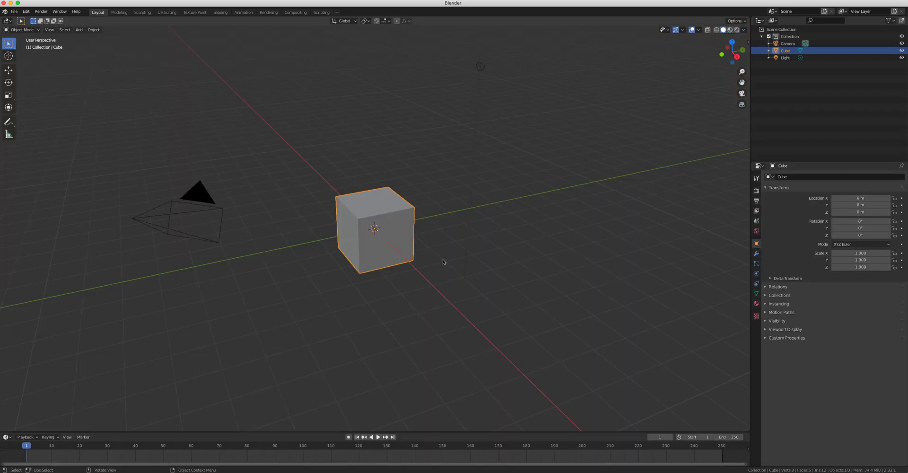
{"action": "scroll", "coordinate": [389, 233], "scroll_direction": "up", "scroll_amount": 5}
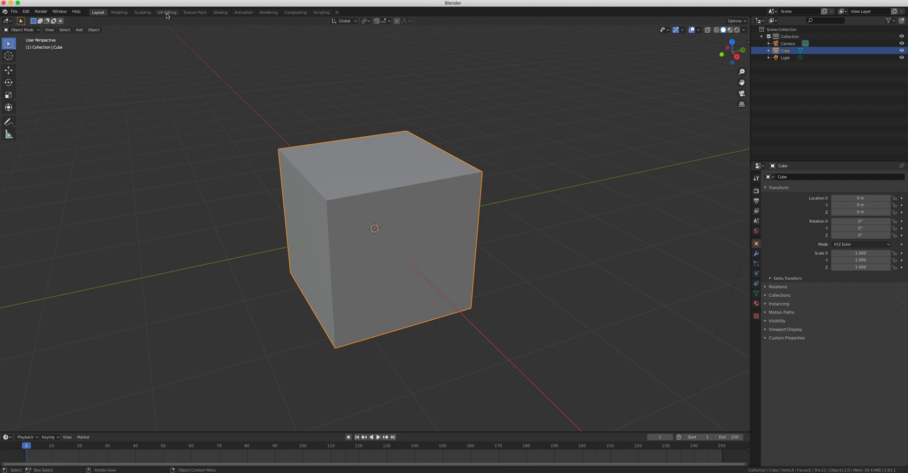
{"action": "left_click", "coordinate": [218, 13]}
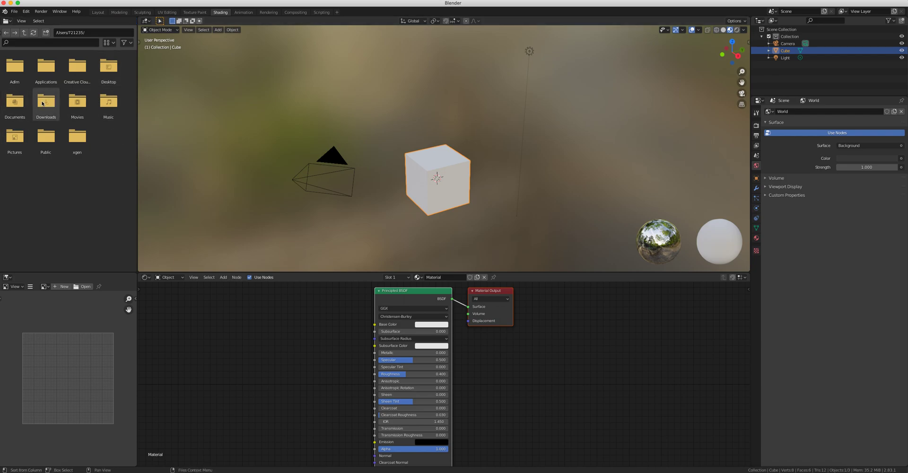
- Add the Bricks023 colour image from Downloads and link it to the shader's Base Color
{"action": "double_click", "coordinate": [46, 102]}
{"action": "left_click", "coordinate": [16, 74]}
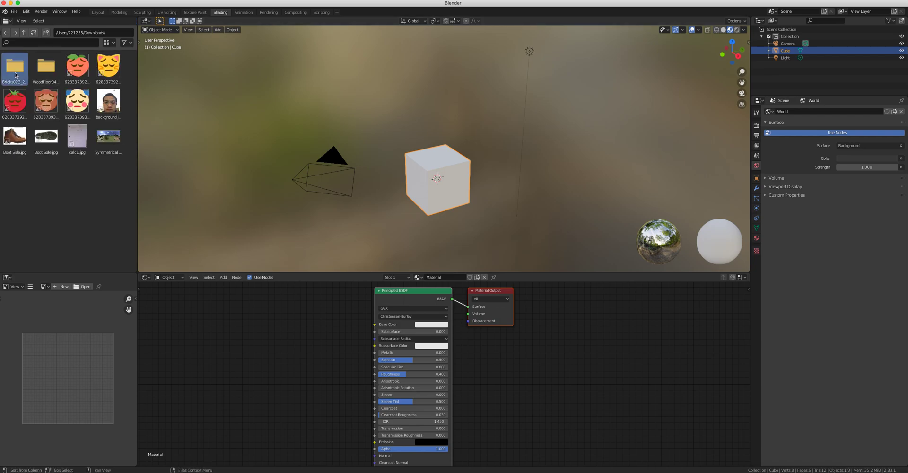
{"action": "double_click", "coordinate": [15, 74]}
{"action": "left_click_drag", "start_coordinate": [46, 66], "coordinate": [374, 325]}
{"action": "left_click_drag", "start_coordinate": [307, 322], "coordinate": [267, 301]}
{"action": "scroll", "coordinate": [407, 180], "scroll_direction": "down", "scroll_amount": 6}
{"action": "scroll", "coordinate": [407, 179], "scroll_direction": "up", "scroll_amount": 12}
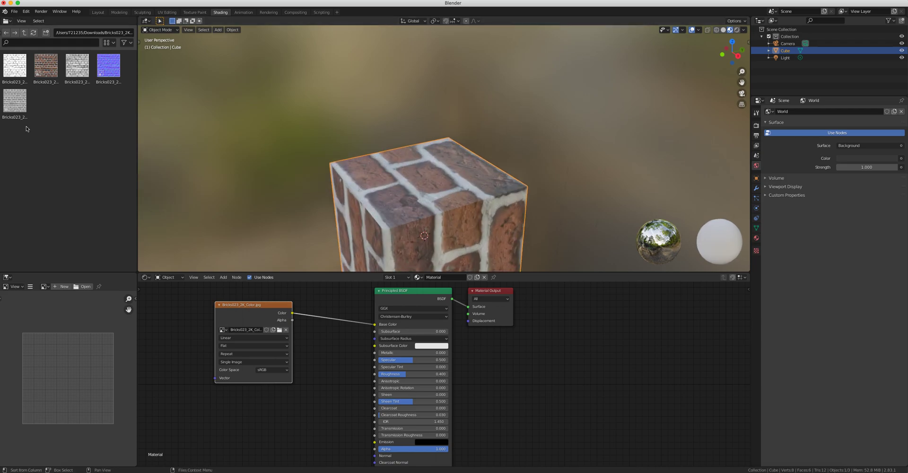
- Bring the Bricks023 normal image into the node tree below the colour texture
{"action": "left_click_drag", "start_coordinate": [108, 66], "coordinate": [231, 418]}
{"action": "middle_click_drag", "start_coordinate": [283, 414], "coordinate": [358, 351]}
{"action": "left_click_drag", "start_coordinate": [345, 350], "coordinate": [299, 376]}
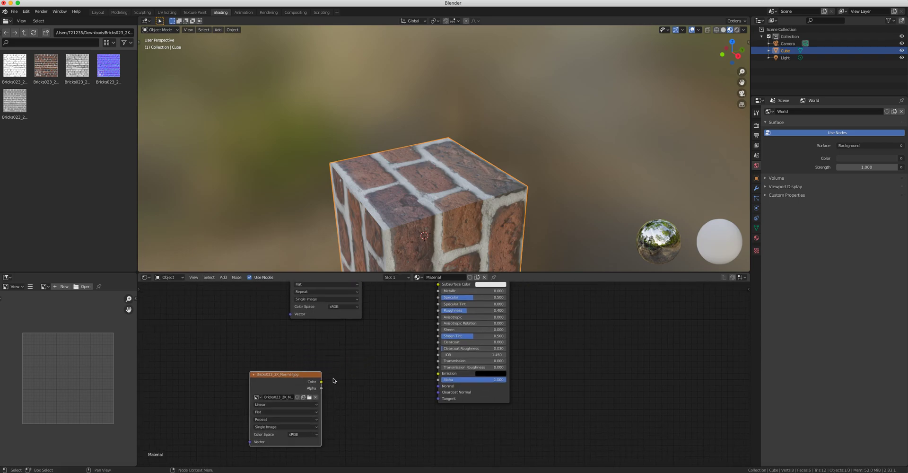
{"action": "key", "text": "shift+a"}
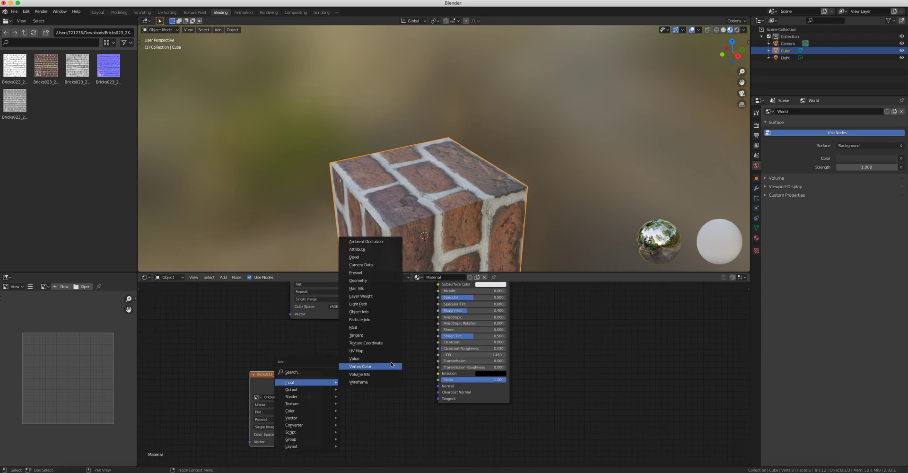
{"action": "key", "text": "n"}
{"action": "key", "text": "n"}
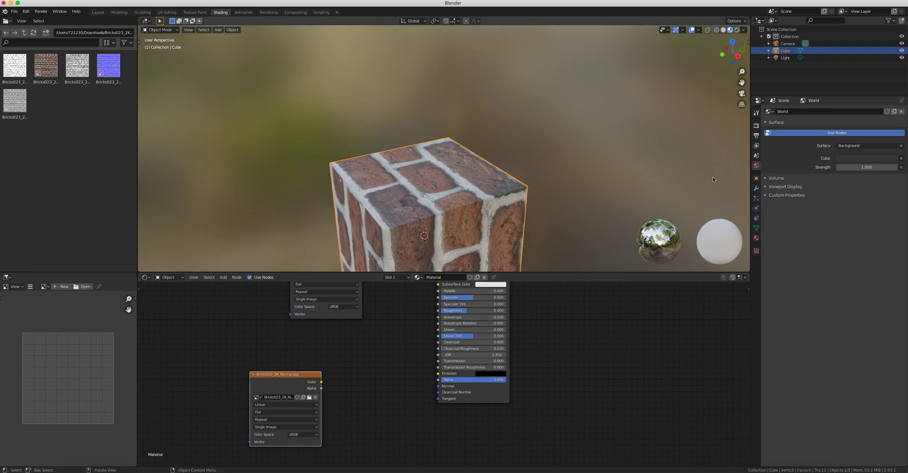
{"action": "key", "text": "n"}
{"action": "left_click", "coordinate": [746, 95]}
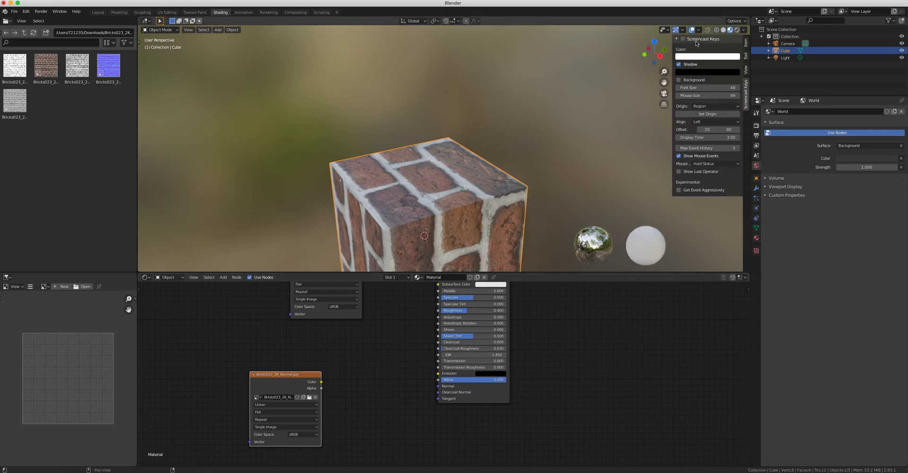
{"action": "key", "text": "n"}
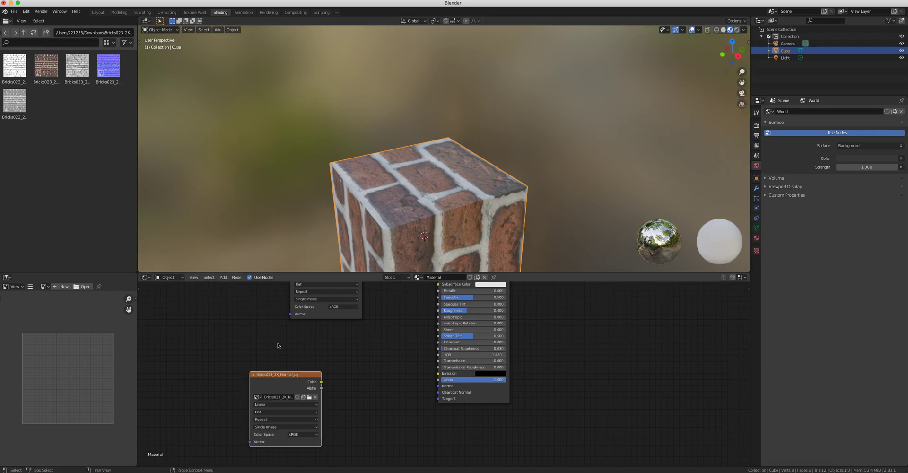
- Add a Normal Map node, feed the normal image into it, and connect it to the shader's Normal
{"action": "left_click", "coordinate": [224, 277]}
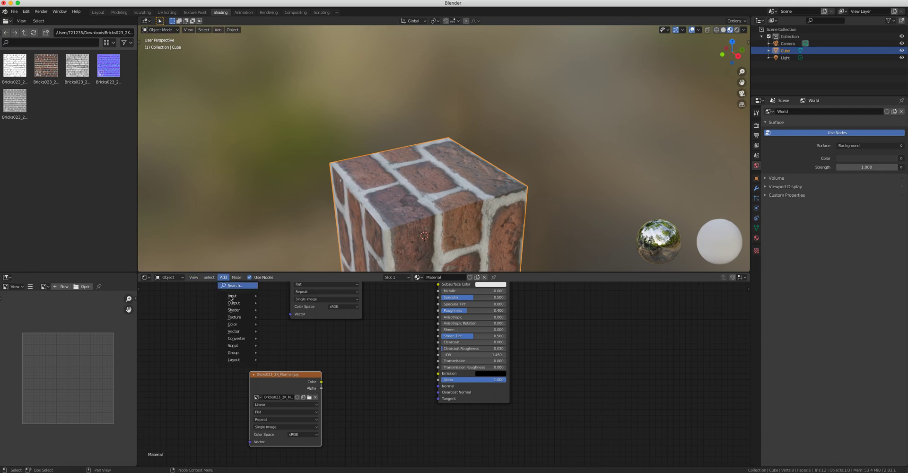
{"action": "mouse_move", "coordinate": [237, 331]}
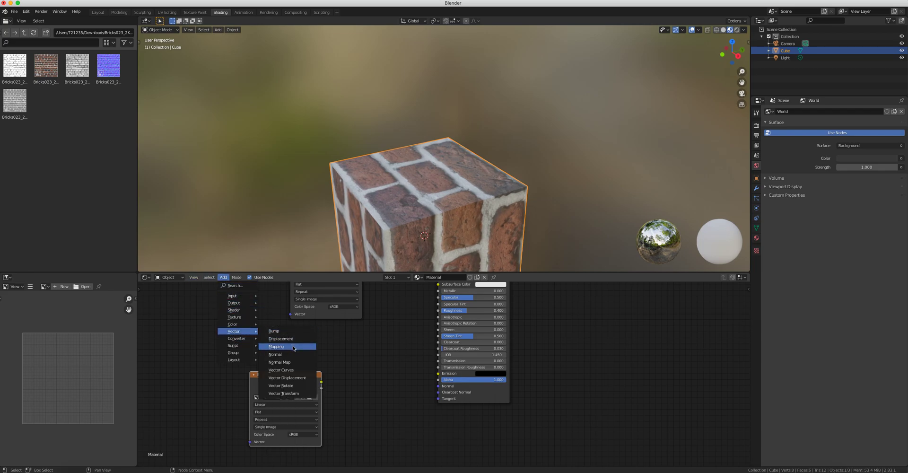
{"action": "left_click", "coordinate": [294, 362]}
{"action": "left_click", "coordinate": [343, 380]}
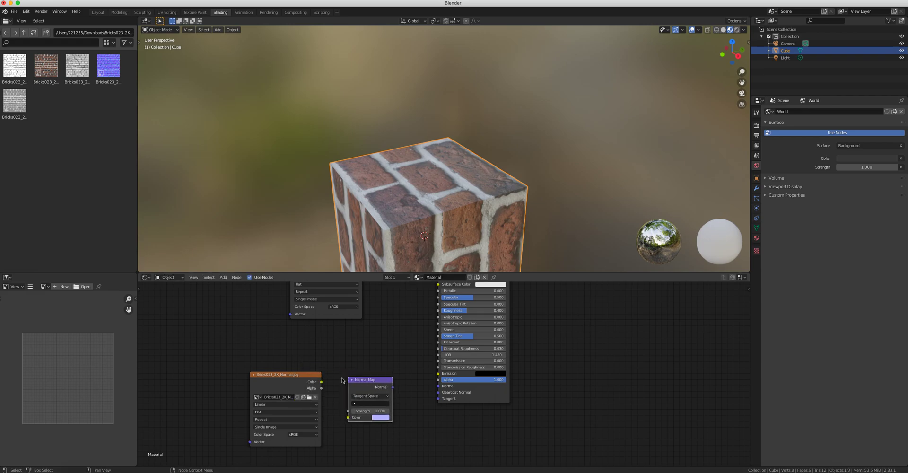
{"action": "left_click_drag", "start_coordinate": [322, 382], "coordinate": [358, 421]}
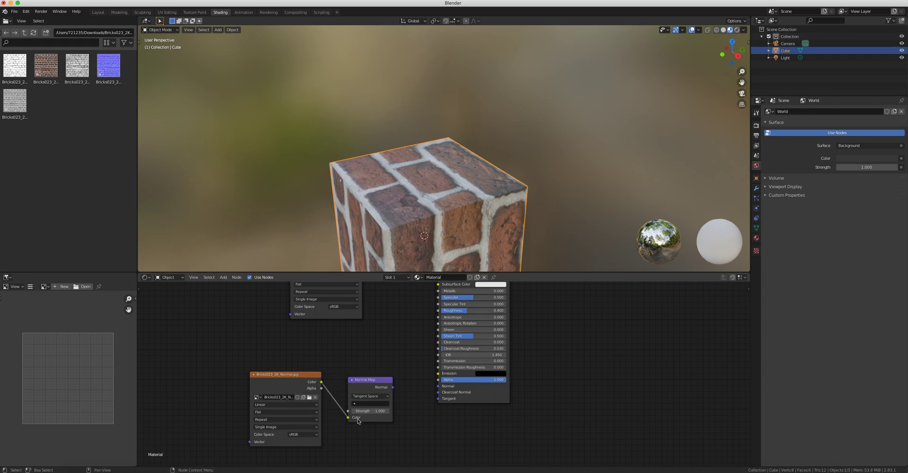
{"action": "left_click_drag", "start_coordinate": [393, 388], "coordinate": [438, 387]}
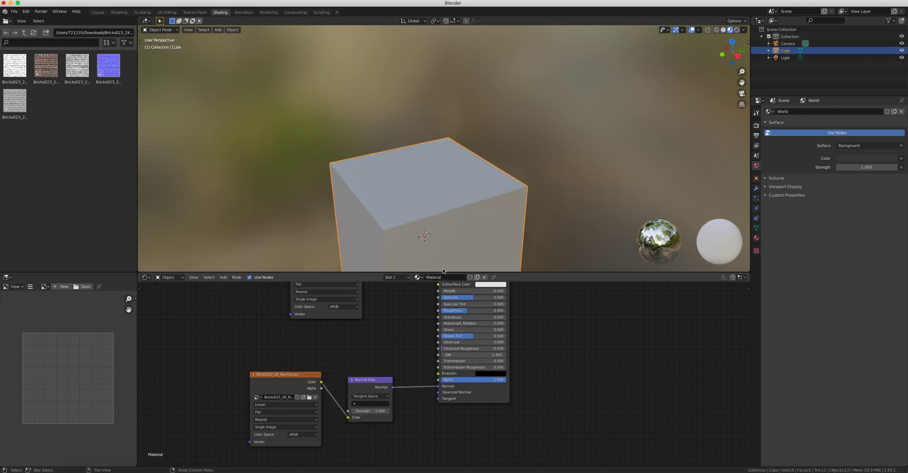
{"action": "middle_click_drag", "start_coordinate": [415, 195], "coordinate": [434, 197]}
{"action": "scroll", "coordinate": [356, 316], "scroll_direction": "down", "scroll_amount": 3}
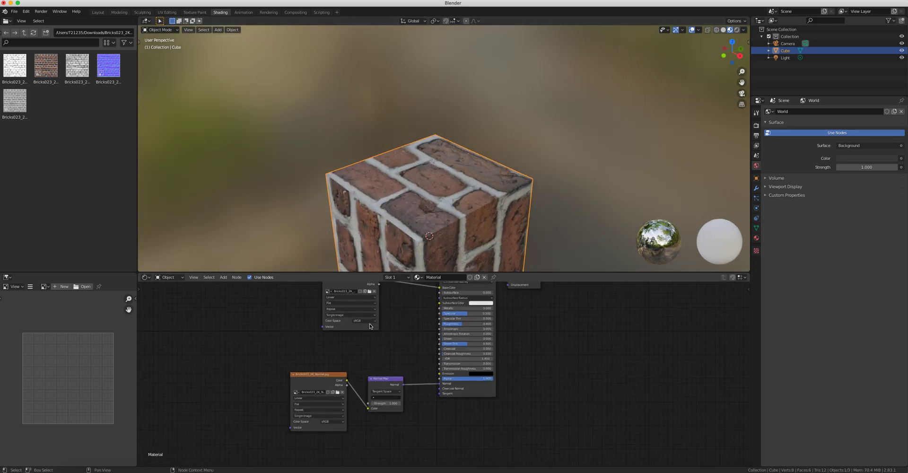
- Set the normal image's Color Space to Non-Color and shift the normal nodes lower
{"action": "left_click_drag", "start_coordinate": [377, 297], "coordinate": [353, 293]}
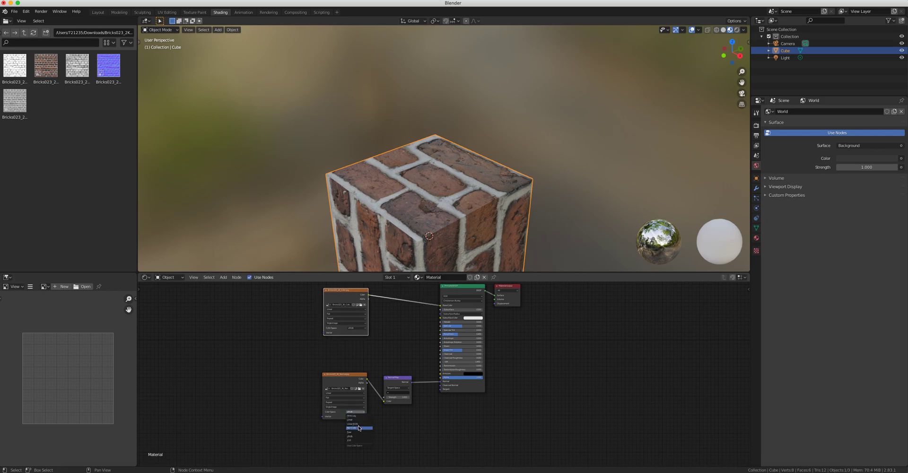
{"action": "left_click", "coordinate": [360, 428]}
{"action": "left_click_drag", "start_coordinate": [356, 365], "coordinate": [400, 410]}
{"action": "left_click", "coordinate": [401, 410]}
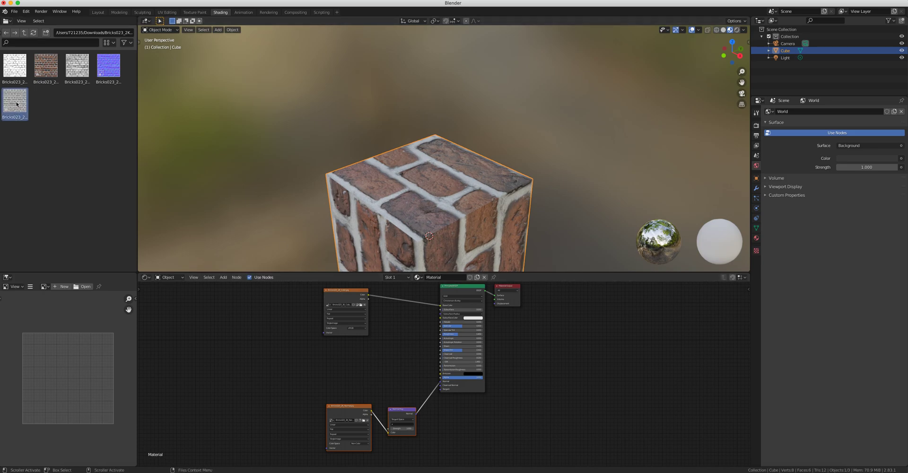
- Add the Bricks023 roughness image as a texture node feeding the shader's Roughness
{"action": "left_click_drag", "start_coordinate": [15, 101], "coordinate": [441, 335]}
{"action": "left_click", "coordinate": [358, 359]}
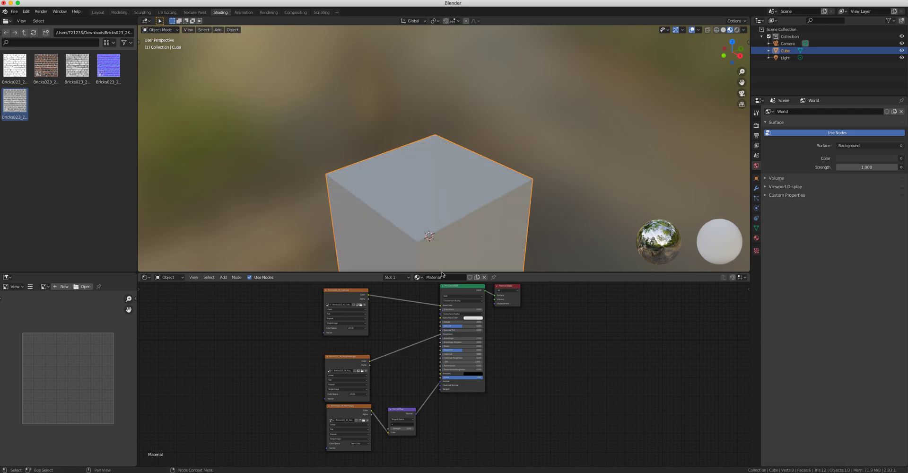
{"action": "left_click_drag", "start_coordinate": [443, 274], "coordinate": [442, 163]}
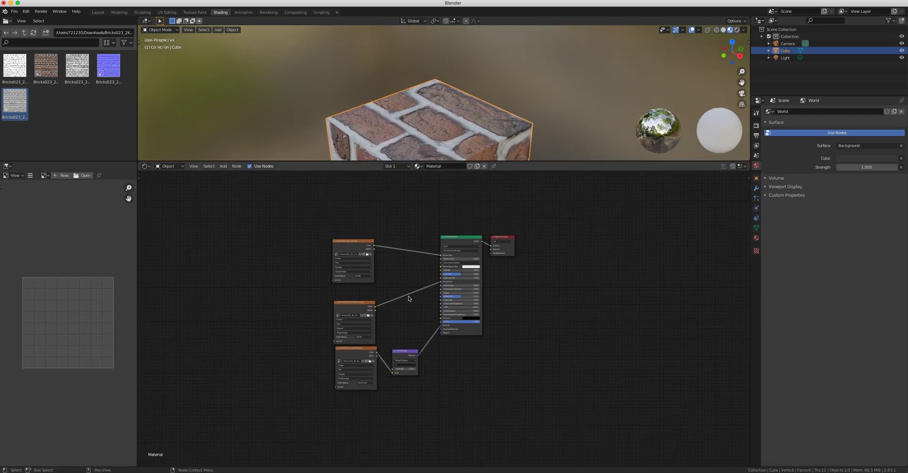
- Insert a ColorRamp on the Roughness link, with the white stop at 0.891 and the black stop at 0.118
{"action": "scroll", "coordinate": [408, 298], "scroll_direction": "up", "scroll_amount": 4}
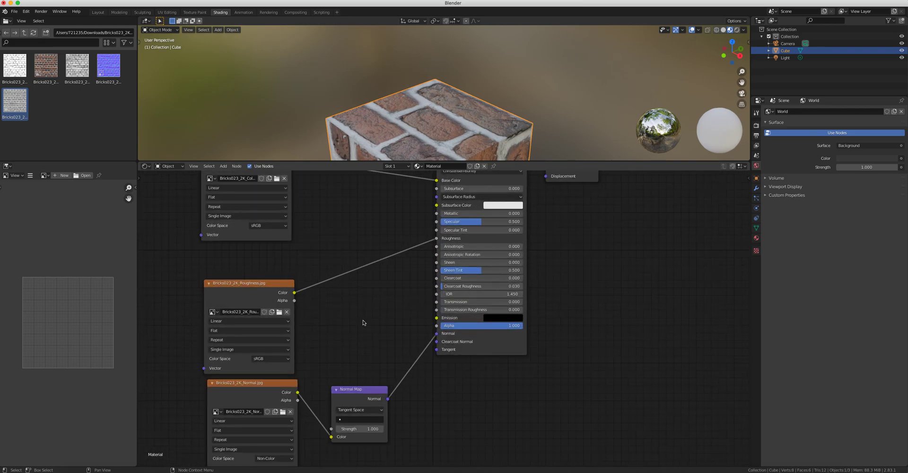
{"action": "key", "text": "shift+a"}
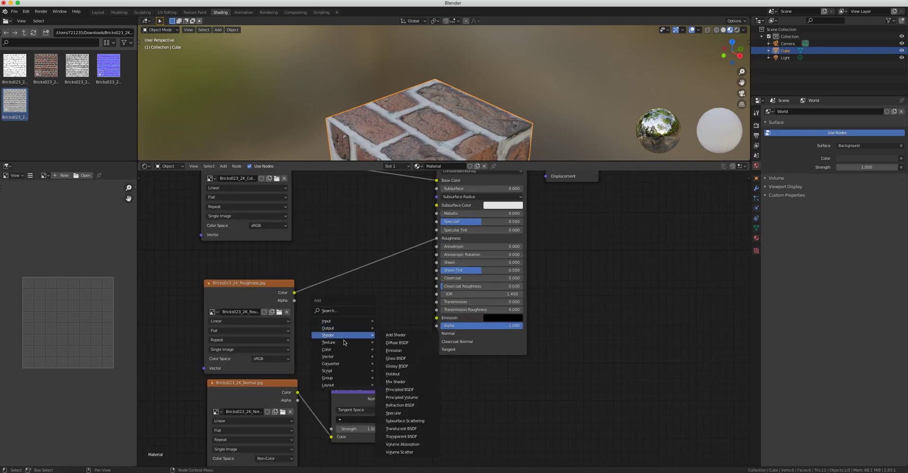
{"action": "mouse_move", "coordinate": [345, 368]}
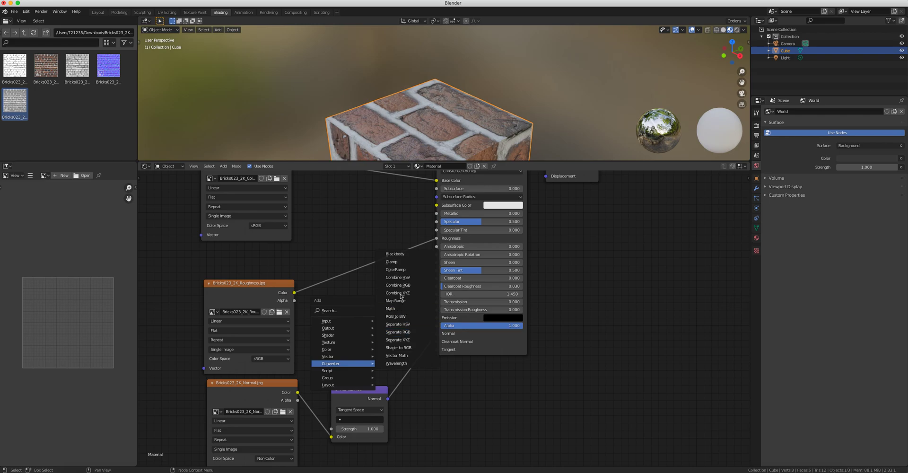
{"action": "left_click", "coordinate": [396, 269]}
{"action": "left_click", "coordinate": [324, 240]}
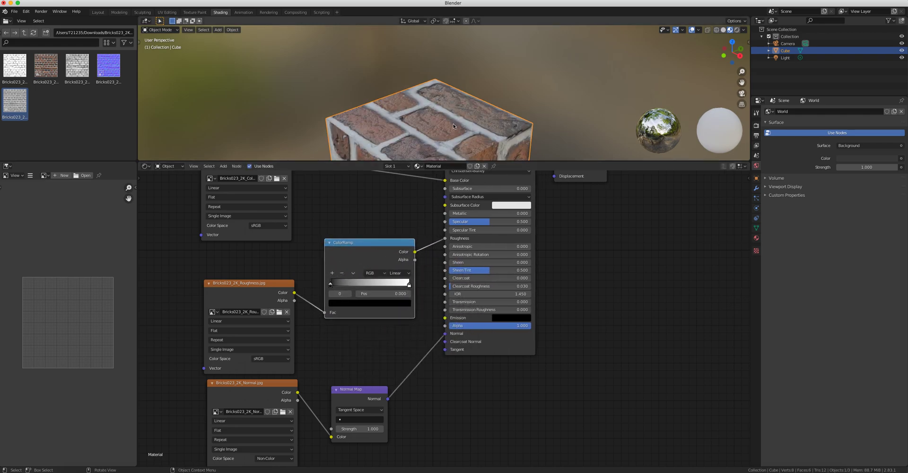
{"action": "left_click_drag", "start_coordinate": [410, 286], "coordinate": [400, 287]}
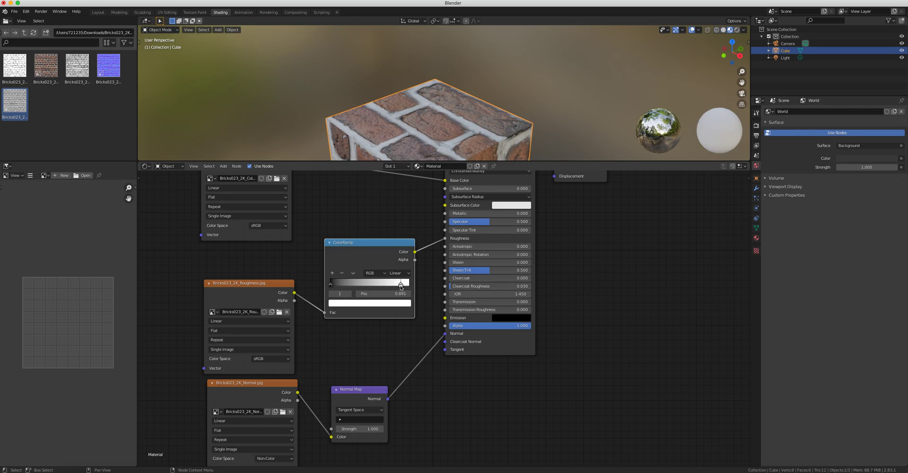
{"action": "mouse_move", "coordinate": [340, 286]}
{"action": "left_mouse_down"}
{"action": "mouse_move", "coordinate": [361, 287]}
{"action": "mouse_move", "coordinate": [342, 286]}
{"action": "left_mouse_up"}
{"action": "middle_click_drag", "start_coordinate": [447, 121], "coordinate": [387, 106]}
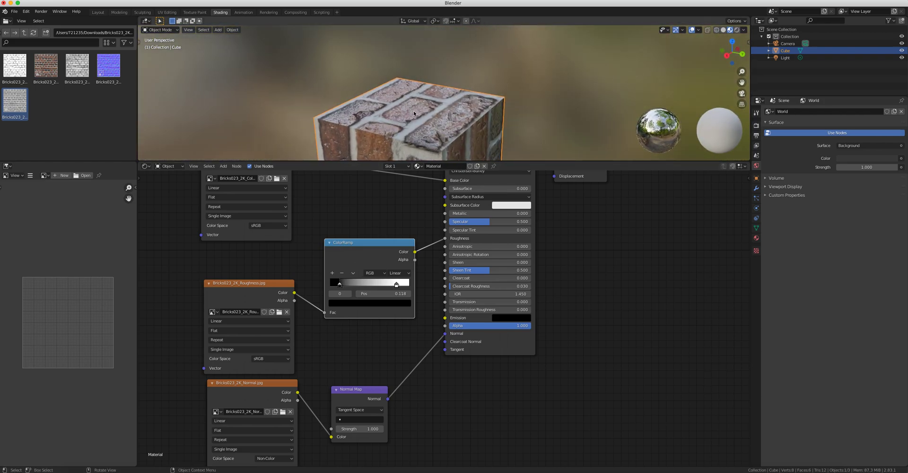
{"action": "scroll", "coordinate": [364, 267], "scroll_direction": "down", "scroll_amount": 2}
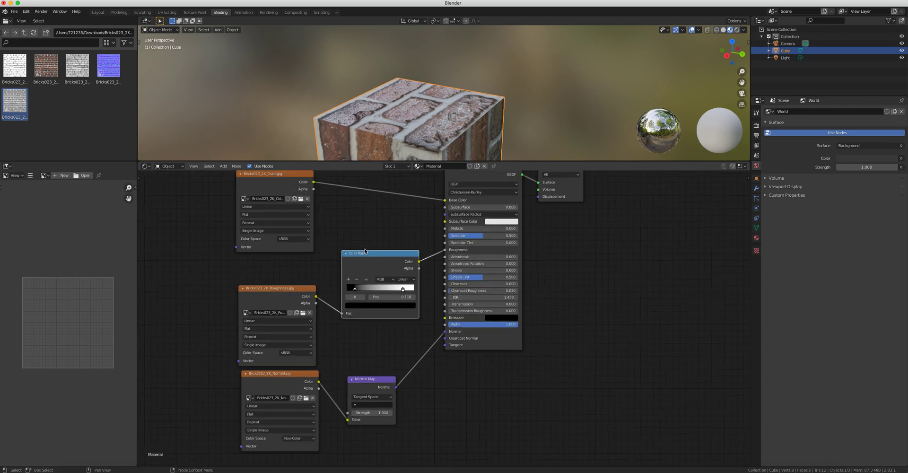
- Add a Texture Coordinate node in the free space left of the image nodes
{"action": "middle_click_drag", "start_coordinate": [367, 263], "coordinate": [588, 255]}
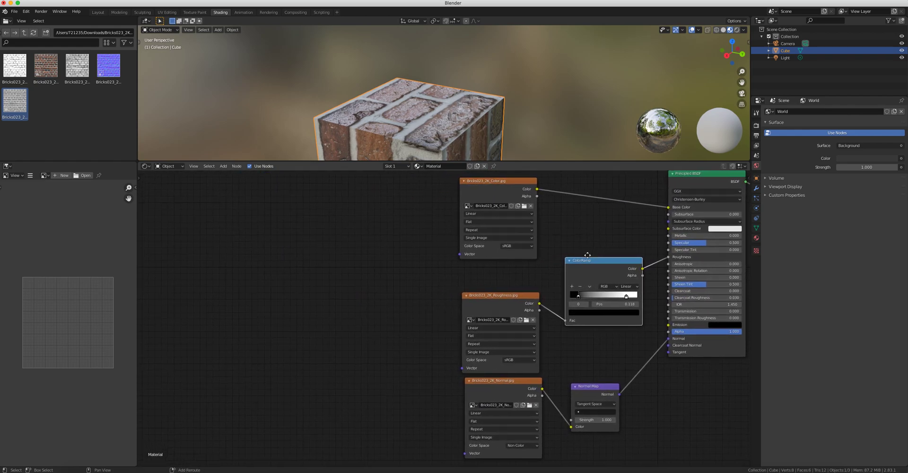
{"action": "left_click_drag", "start_coordinate": [511, 292], "coordinate": [513, 279]}
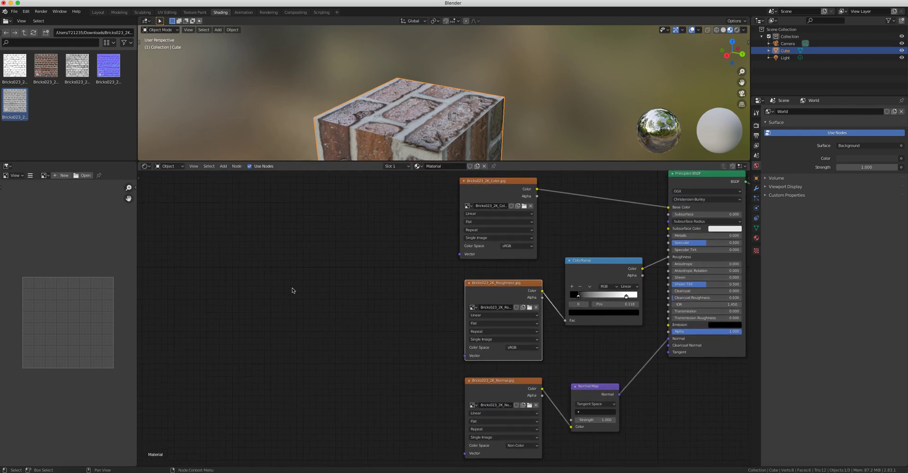
{"action": "key", "text": "shift+a"}
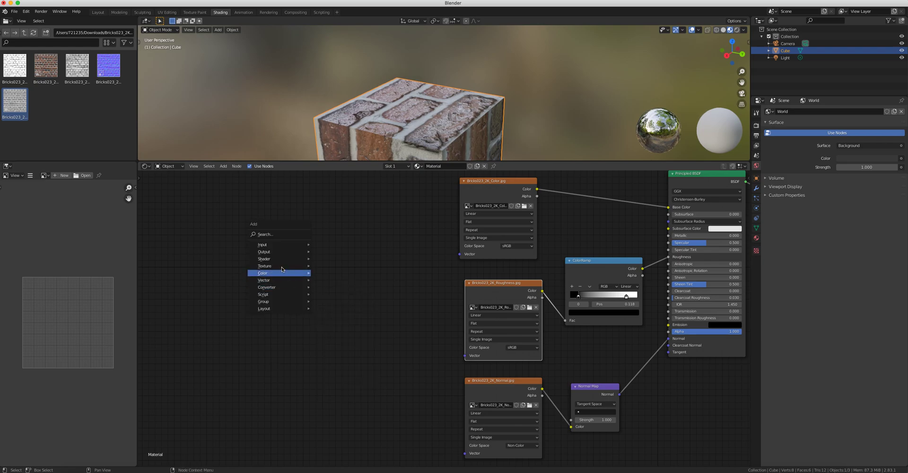
{"action": "mouse_move", "coordinate": [278, 245]}
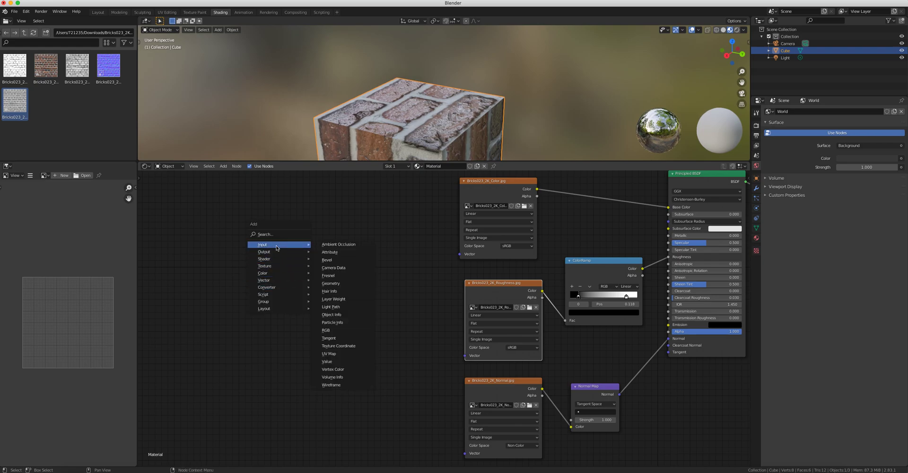
{"action": "left_click", "coordinate": [339, 346]}
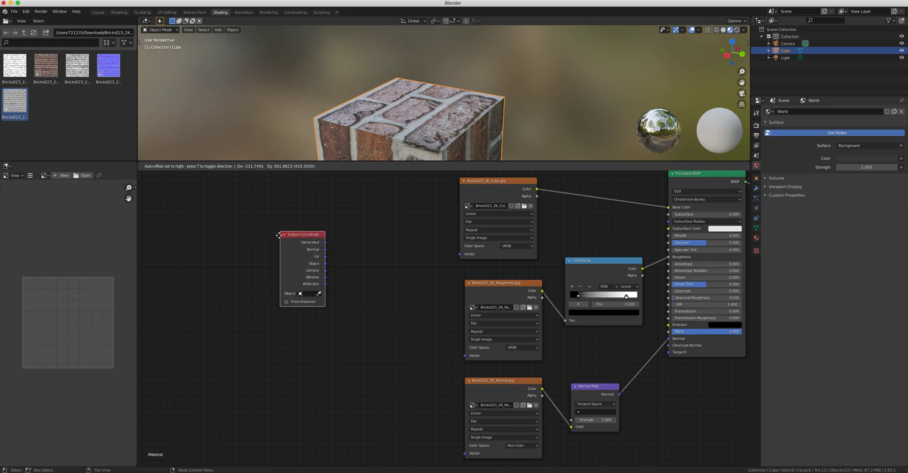
{"action": "left_click", "coordinate": [260, 265]}
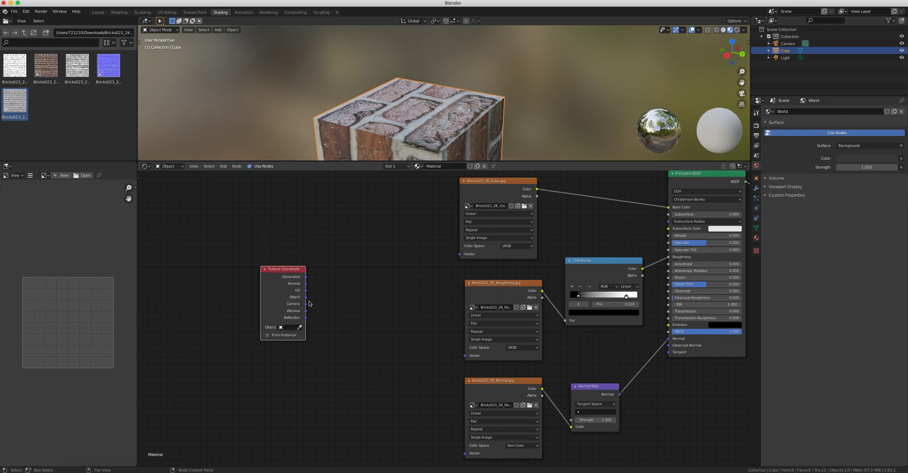
- Add a Mapping node from the Vector category
{"action": "left_click", "coordinate": [223, 167]}
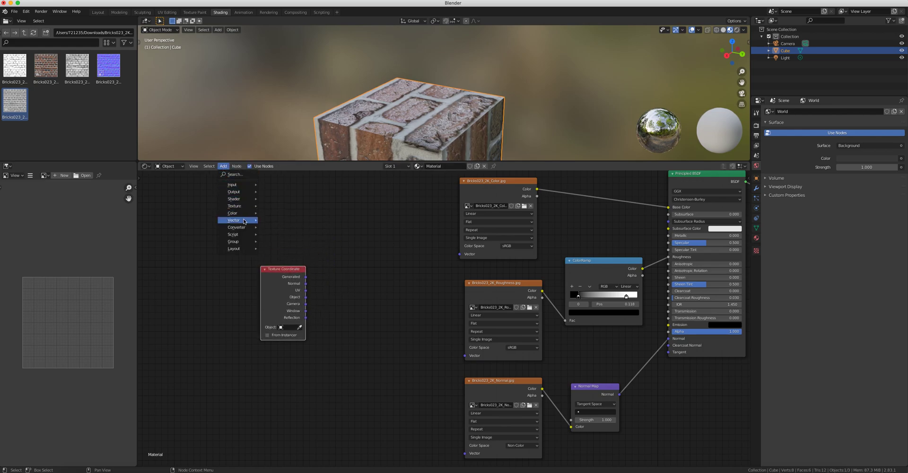
{"action": "mouse_move", "coordinate": [236, 220]}
{"action": "left_click", "coordinate": [285, 236]}
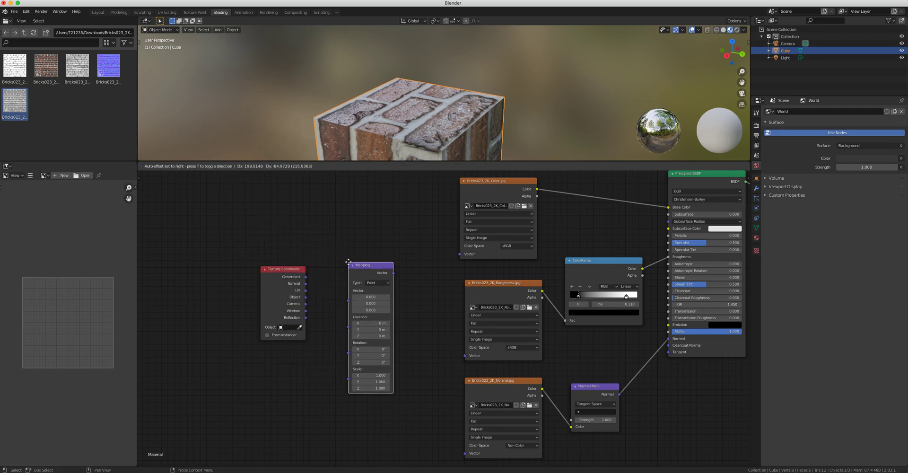
- Link Texture Coordinate UV into Mapping, and Mapping's vector into the Color and Roughness images
{"action": "left_click", "coordinate": [408, 284]}
{"action": "scroll", "coordinate": [410, 284], "scroll_direction": "down", "scroll_amount": 1}
{"action": "scroll", "coordinate": [409, 284], "scroll_direction": "up", "scroll_amount": 3}
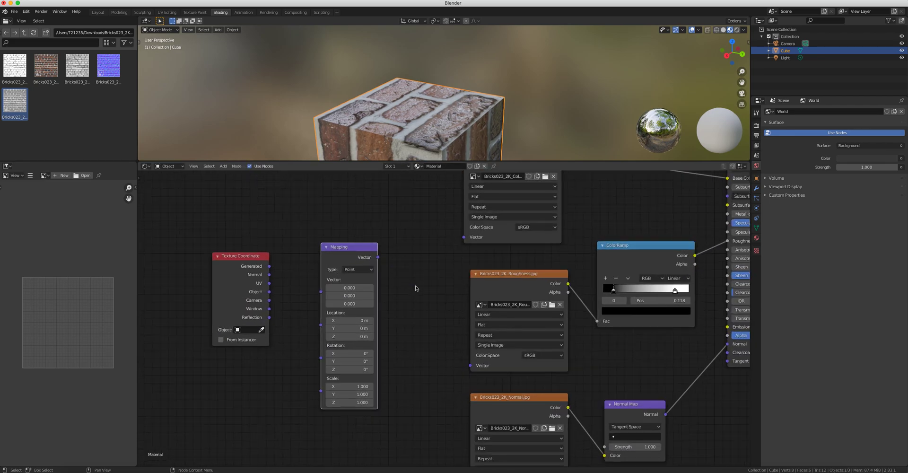
{"action": "scroll", "coordinate": [417, 288], "scroll_direction": "down", "scroll_amount": 1}
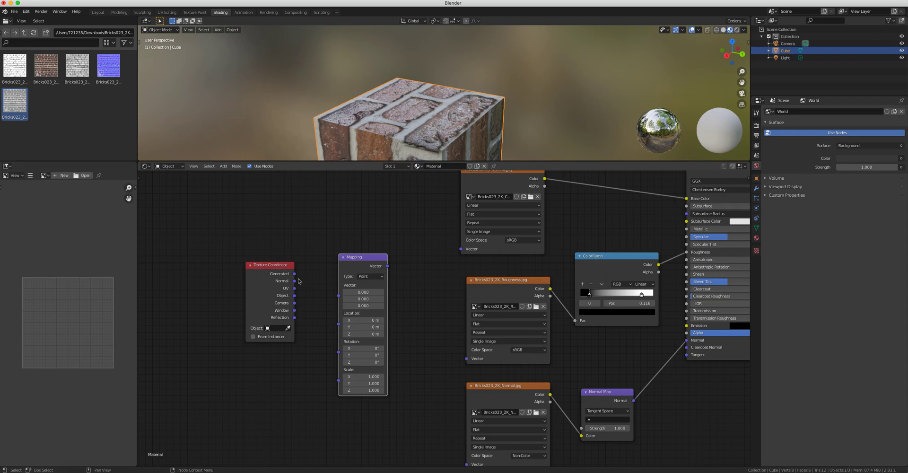
{"action": "left_click_drag", "start_coordinate": [294, 289], "coordinate": [341, 298]}
{"action": "left_click_drag", "start_coordinate": [388, 266], "coordinate": [461, 248]}
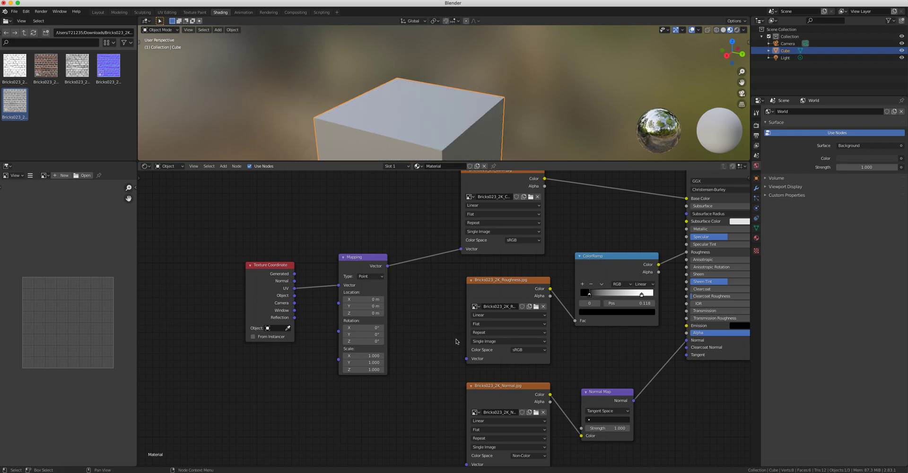
{"action": "left_click_drag", "start_coordinate": [388, 267], "coordinate": [466, 358]}
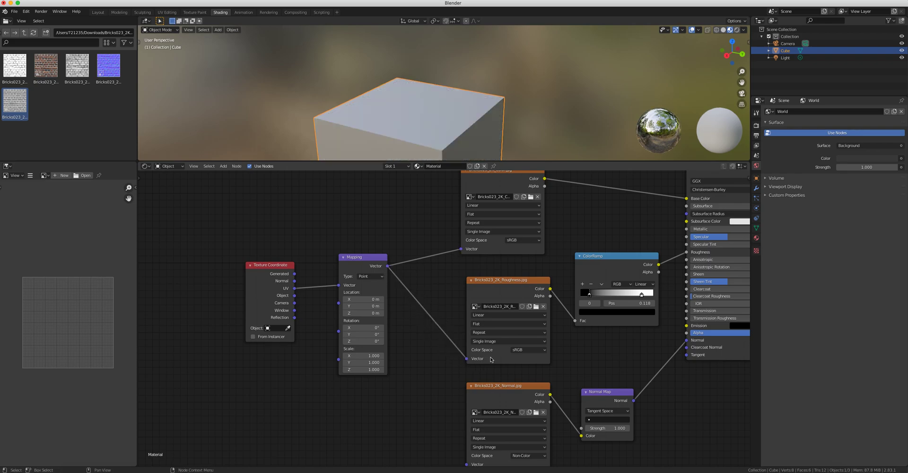
- Set the roughness image to Non-Color and feed the Mapping vector into the Normal image
{"action": "left_click", "coordinate": [520, 350]}
{"action": "left_click", "coordinate": [526, 380]}
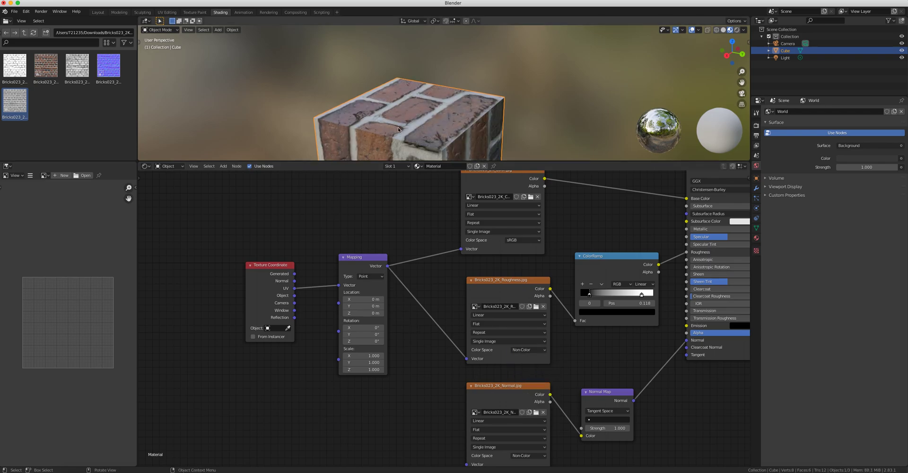
{"action": "middle_click_drag", "start_coordinate": [393, 134], "coordinate": [292, 143]}
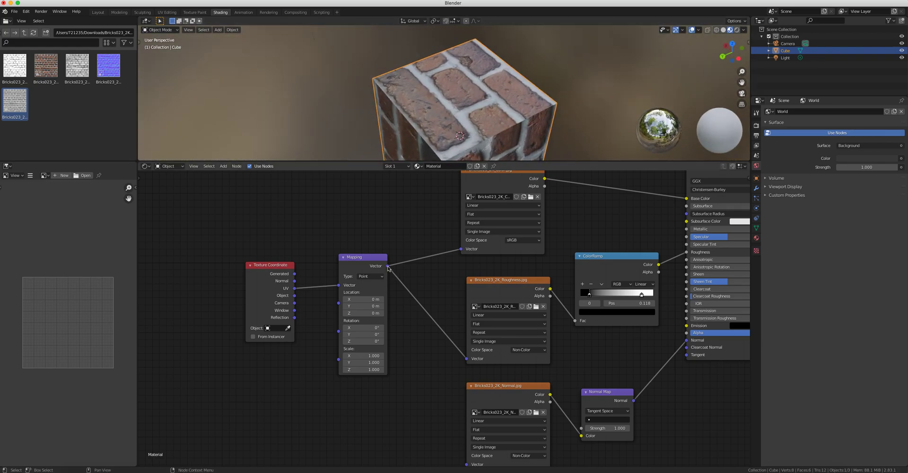
{"action": "left_click_drag", "start_coordinate": [388, 266], "coordinate": [467, 464]}
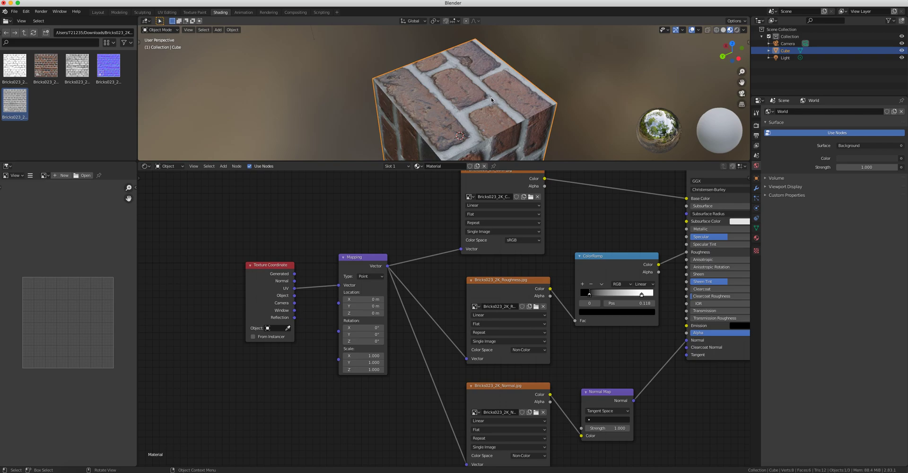
{"action": "scroll", "coordinate": [470, 89], "scroll_direction": "up", "scroll_amount": 2}
{"action": "scroll", "coordinate": [470, 89], "scroll_direction": "down", "scroll_amount": 3}
{"action": "middle_click_drag", "start_coordinate": [471, 90], "coordinate": [455, 117], "text": "shift"}
{"action": "middle_click_drag", "start_coordinate": [455, 117], "coordinate": [491, 156]}
- Set the Mapping node's Scale X and Y to 3 to tile the bricks
{"action": "left_click_drag", "start_coordinate": [359, 356], "coordinate": [431, 356]}
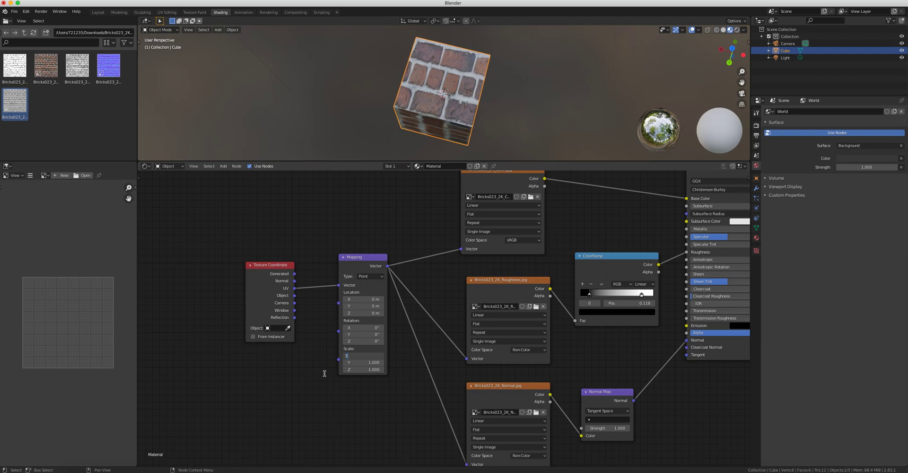
{"action": "key", "text": "Return"}
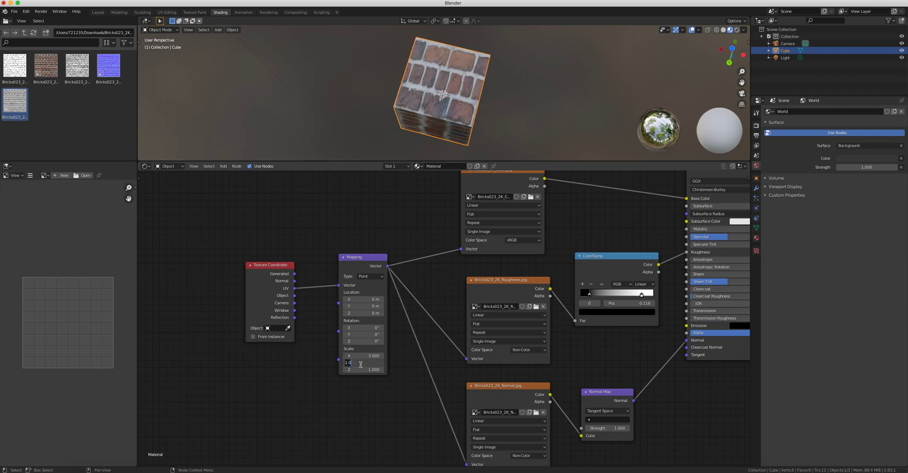
{"action": "key", "text": "Return"}
{"action": "middle_click_drag", "start_coordinate": [499, 132], "coordinate": [453, 91]}
{"action": "scroll", "coordinate": [455, 103], "scroll_direction": "down", "scroll_amount": 4}
{"action": "scroll", "coordinate": [455, 103], "scroll_direction": "up", "scroll_amount": 9}
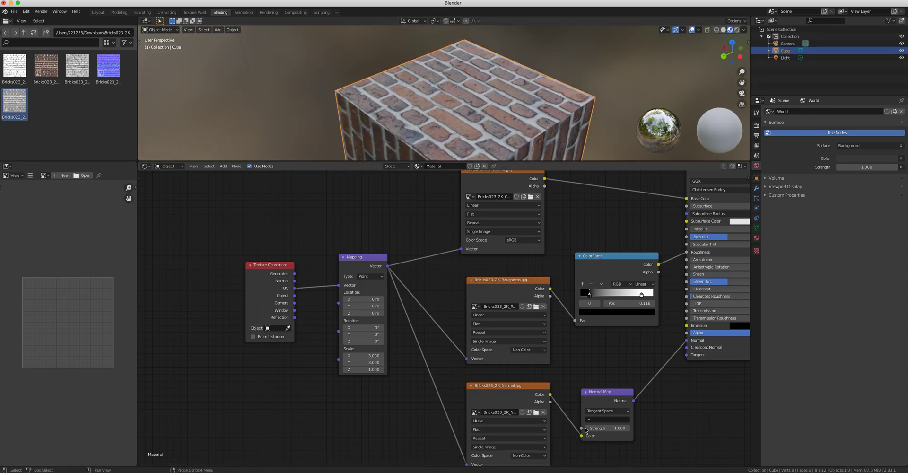
- Raise the Normal Map strength to 1.5 and move the ColorRamp black stop to 0.323
{"action": "left_click_drag", "start_coordinate": [607, 429], "coordinate": [620, 428]}
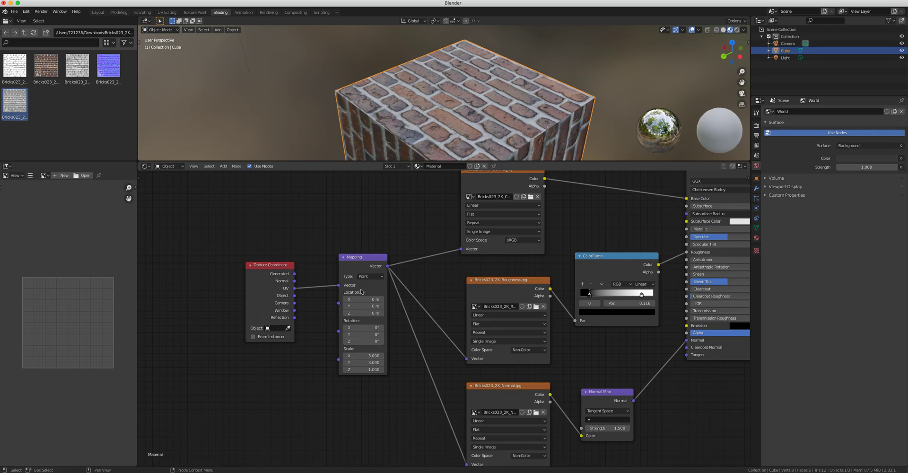
{"action": "mouse_move", "coordinate": [590, 296]}
{"action": "left_mouse_down"}
{"action": "mouse_move", "coordinate": [634, 297]}
{"action": "mouse_move", "coordinate": [607, 297]}
{"action": "left_mouse_up"}
{"action": "middle_click_drag", "start_coordinate": [418, 105], "coordinate": [438, 129]}
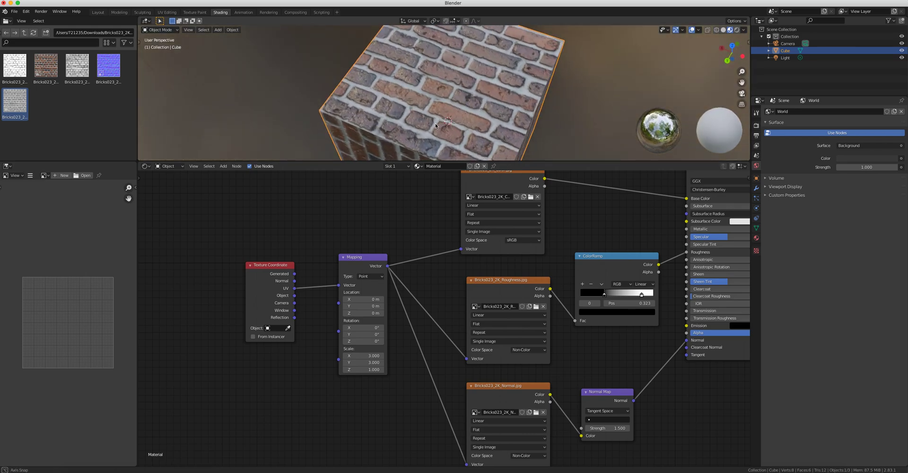